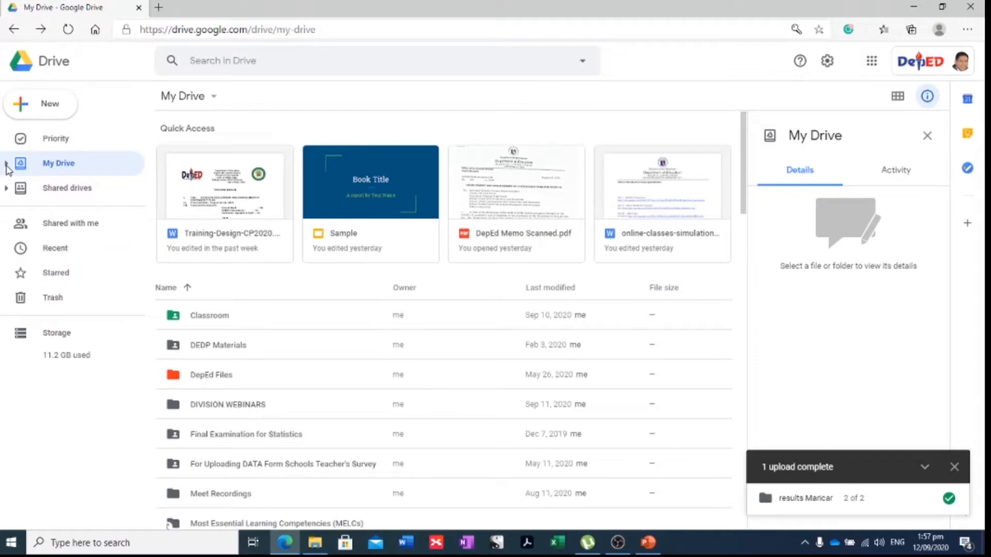
Expand the My Drive folder tree and look through the folders in it and in the main file list
key("ctrl+1")
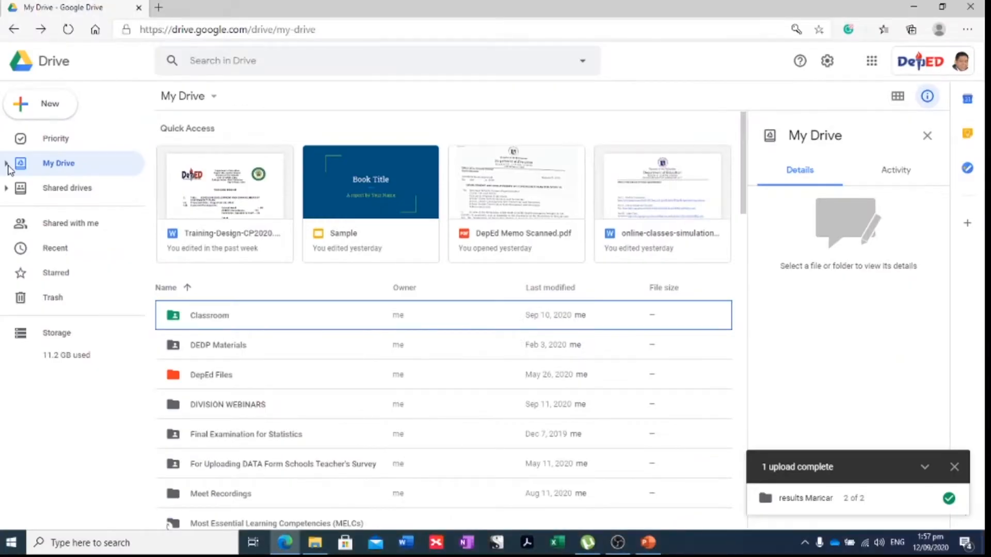
left_click(6, 164)
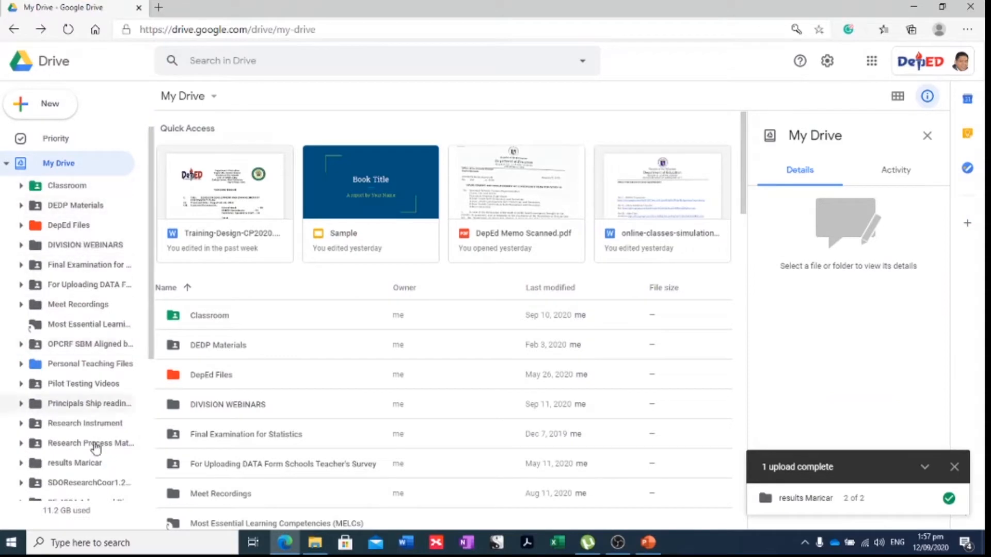
scroll(82, 393, "down", 3)
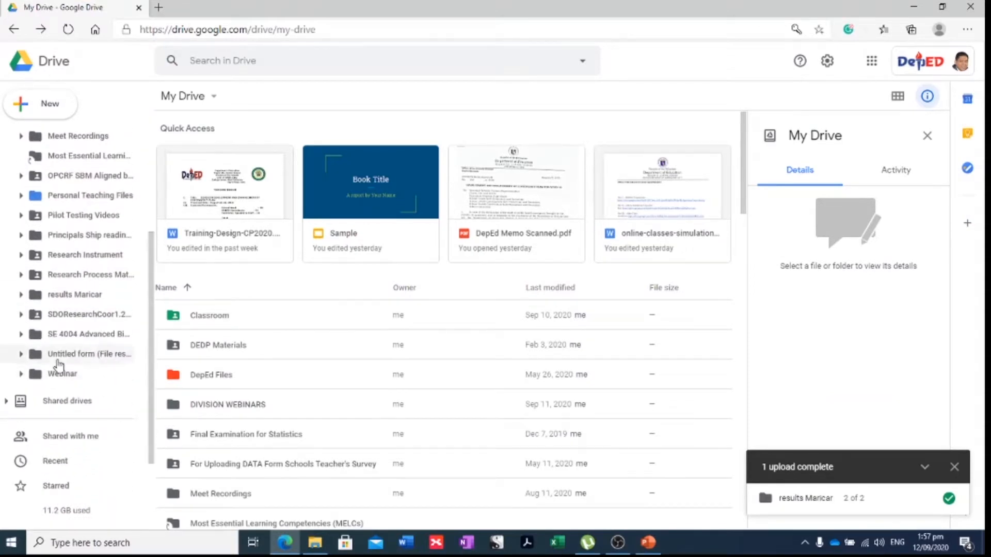
scroll(59, 365, "up", 3)
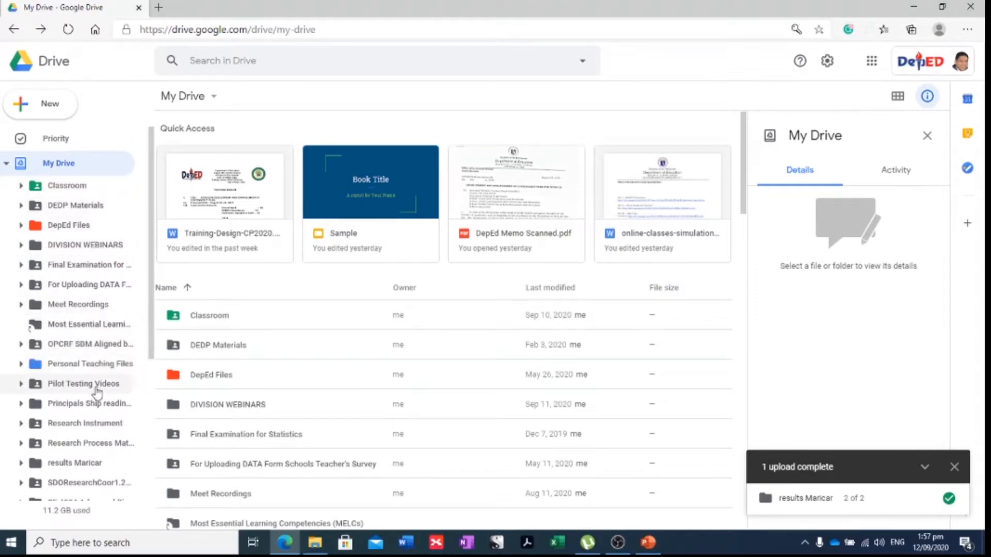
scroll(289, 365, "down", 5)
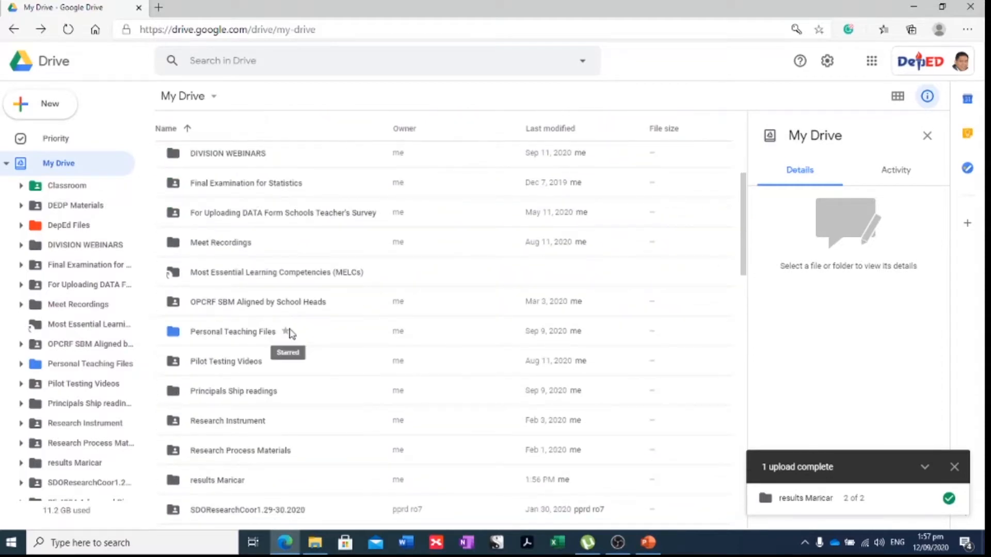
scroll(279, 328, "up", 4)
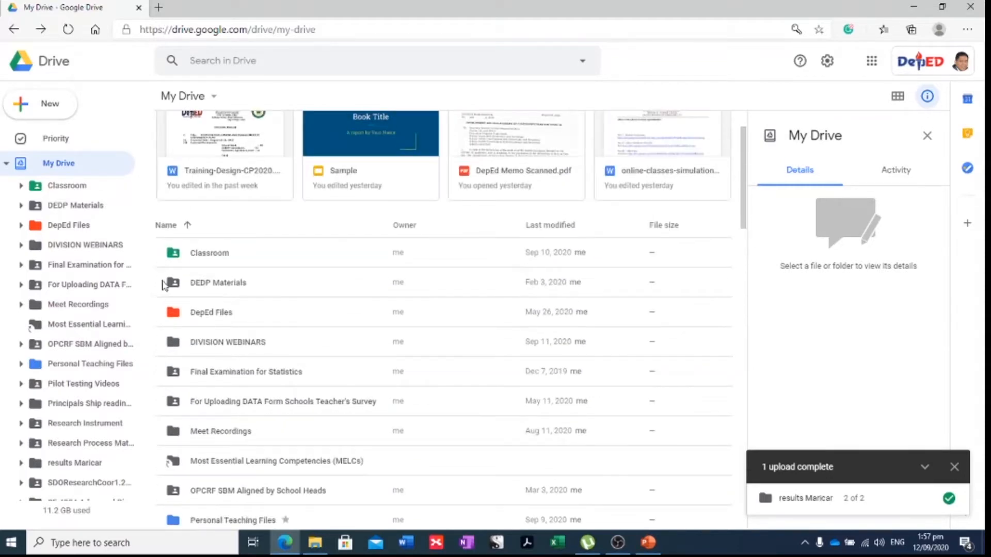
View the DEDP Materials folder's details and available actions, open the folder, and return to My Drive
left_click(222, 287)
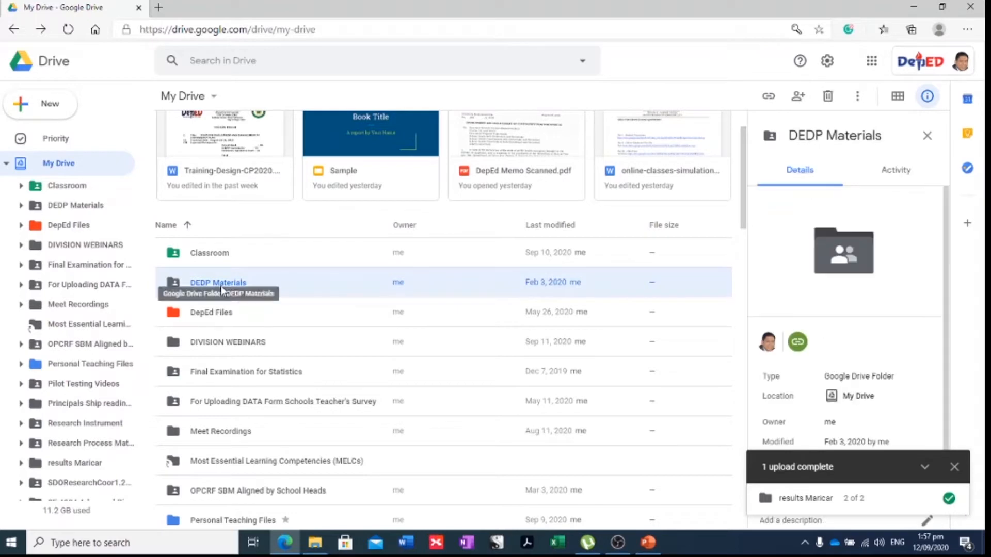
right_click(54, 209)
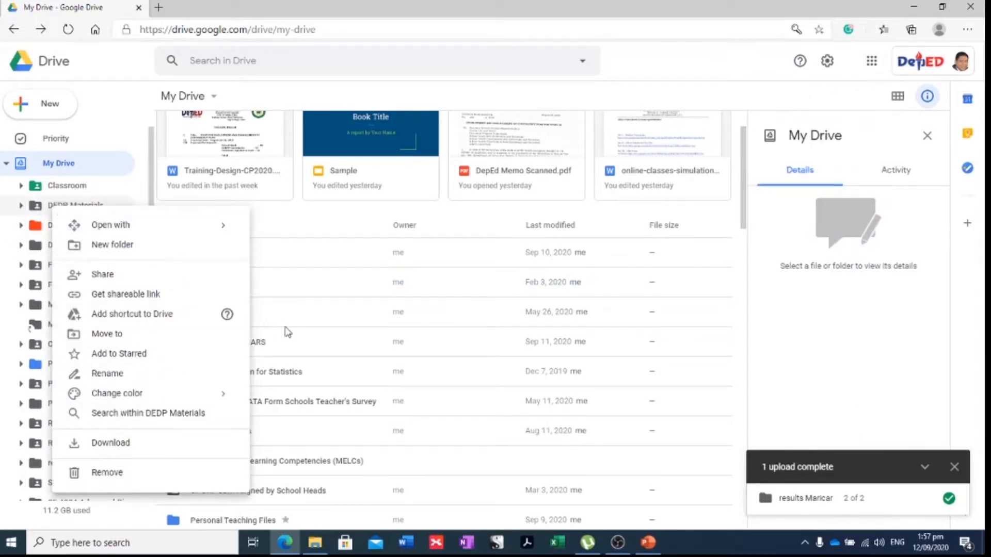
left_click(290, 317)
left_click(196, 303)
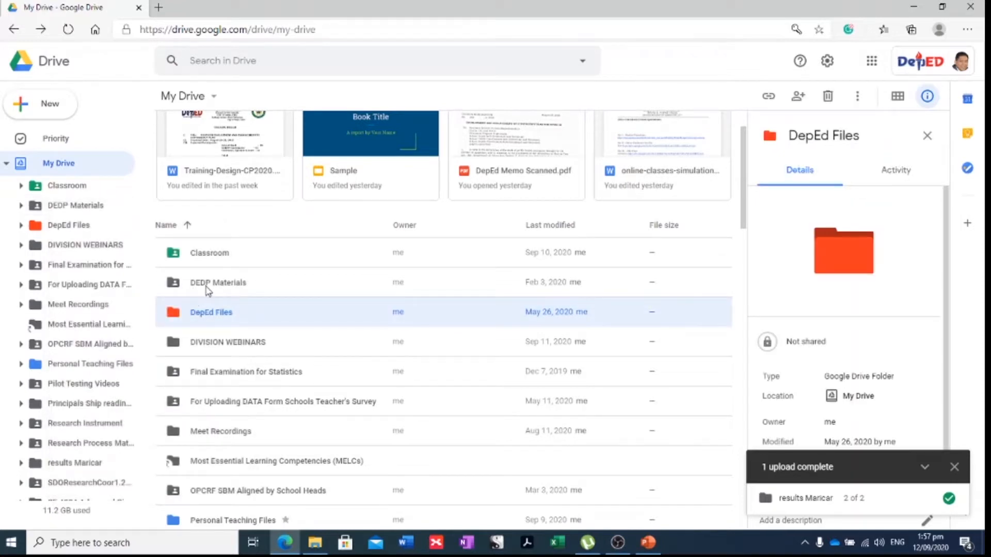
left_click(54, 209)
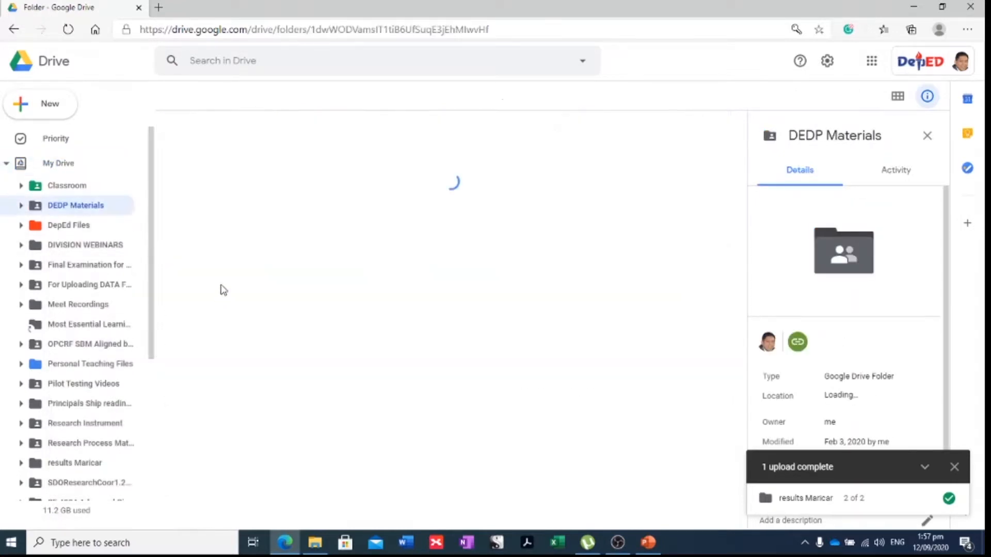
left_click(46, 164)
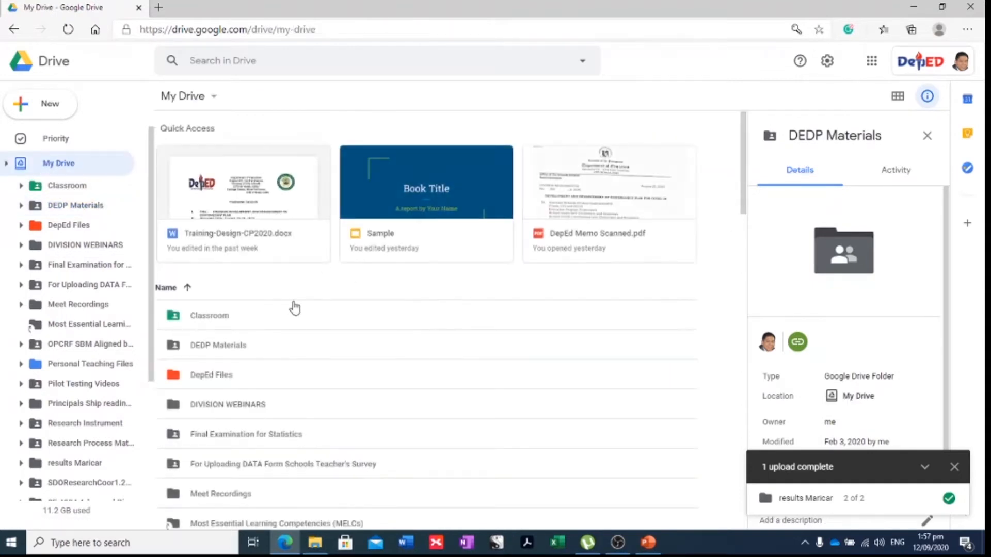
Change the color of the DEDP Materials folder to blue
left_click(214, 351)
right_click(215, 351)
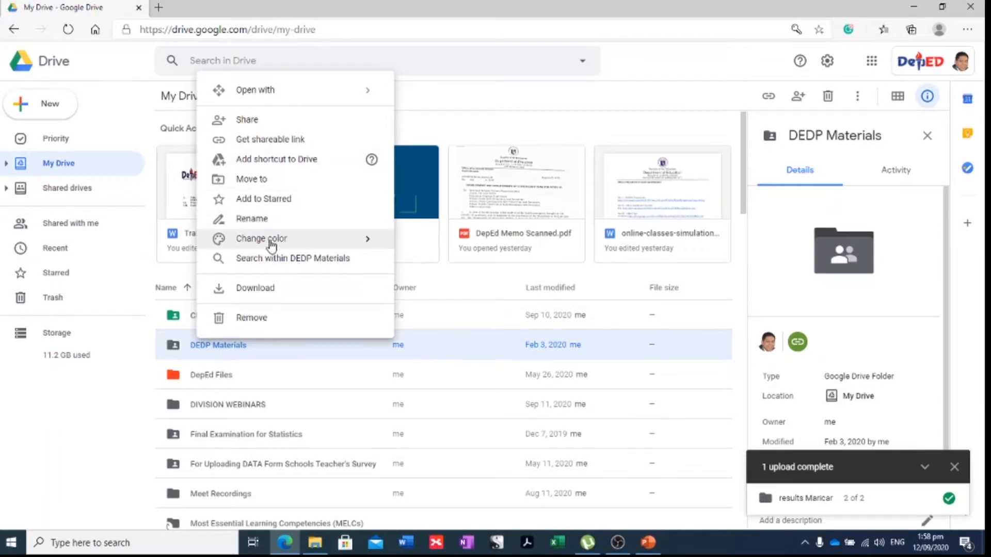
mouse_move(371, 247)
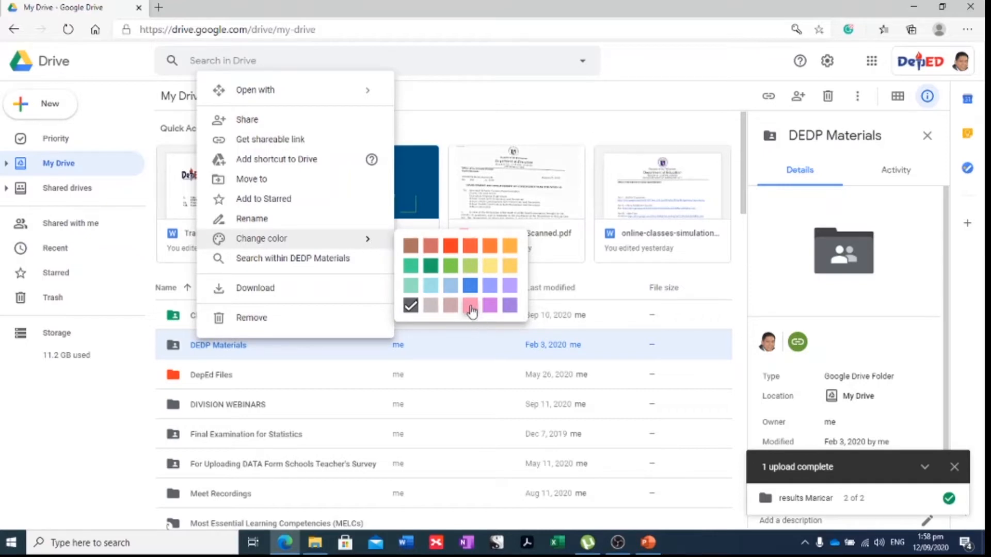
left_click(471, 285)
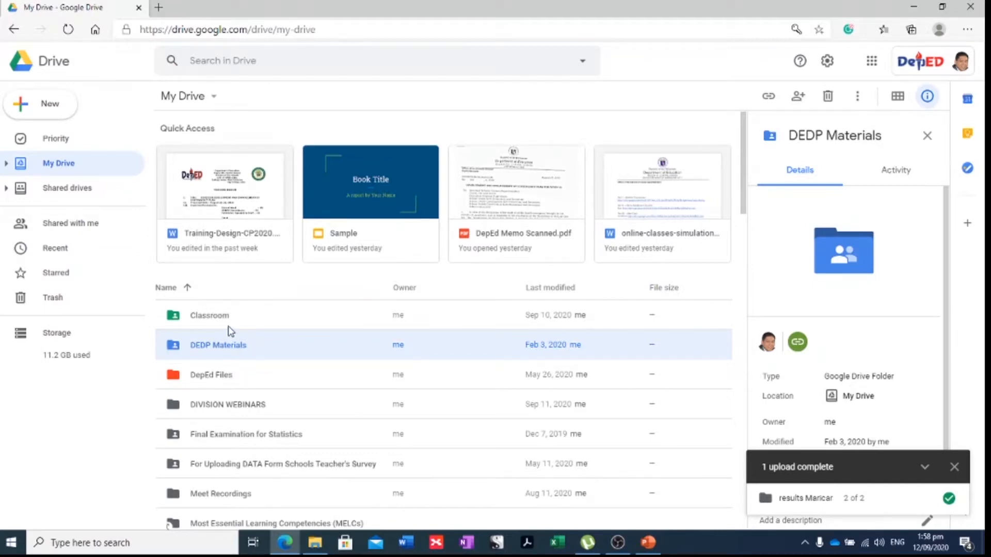
Create a new folder named "Learning Resources for Science 7 Class" in My Drive
scroll(228, 332, "down", 4)
scroll(224, 331, "up", 4)
scroll(302, 367, "down", 3)
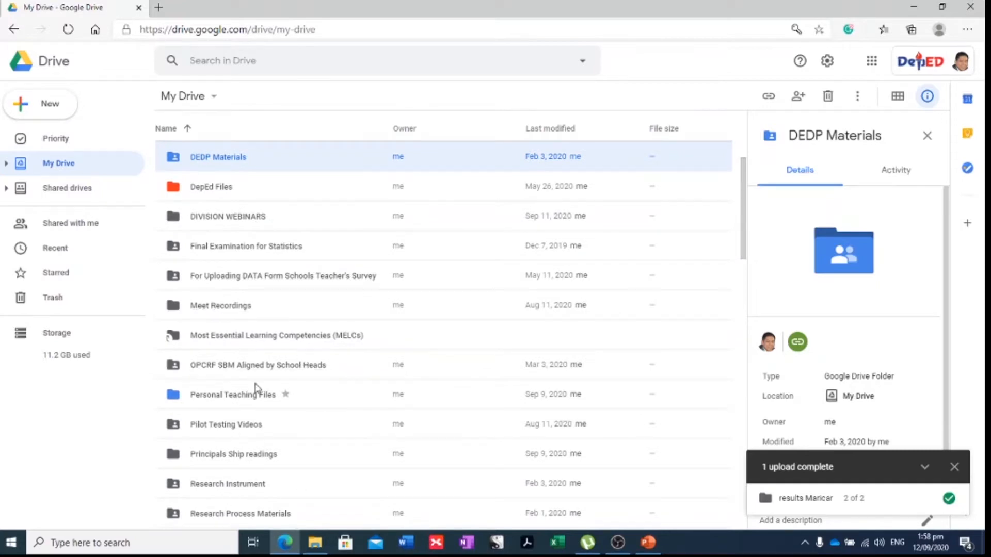
scroll(258, 389, "down", 3)
scroll(215, 362, "up", 4)
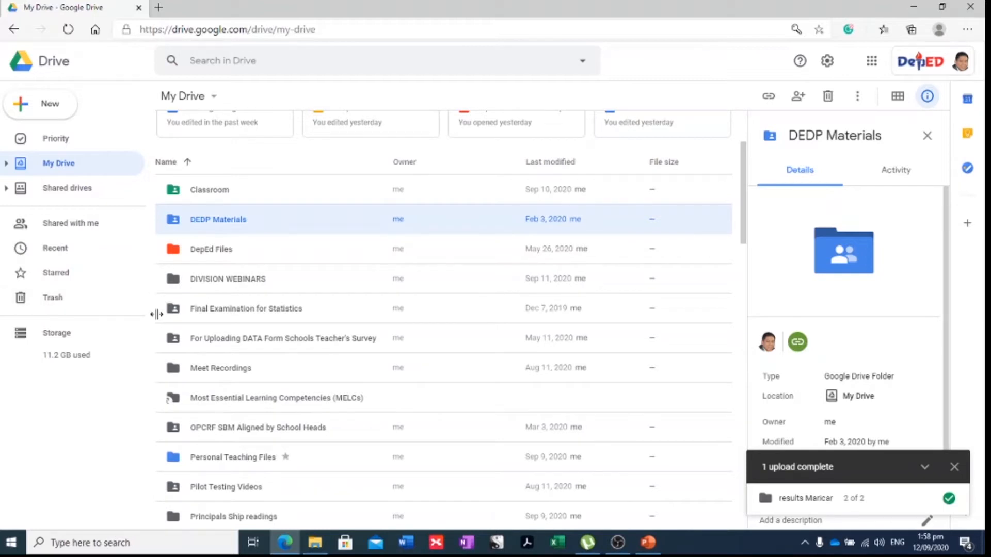
scroll(214, 395, "down", 3)
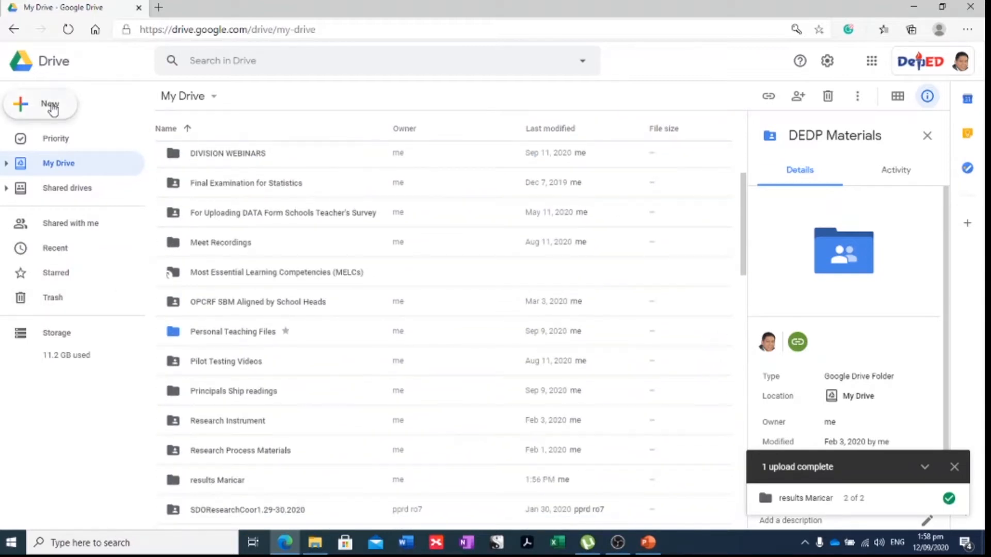
left_click(52, 108)
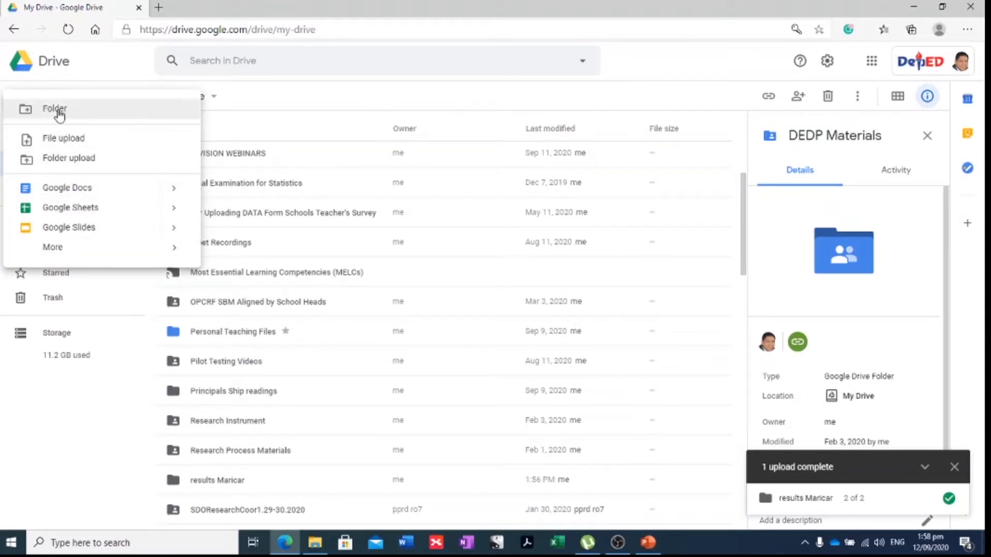
left_click(59, 110)
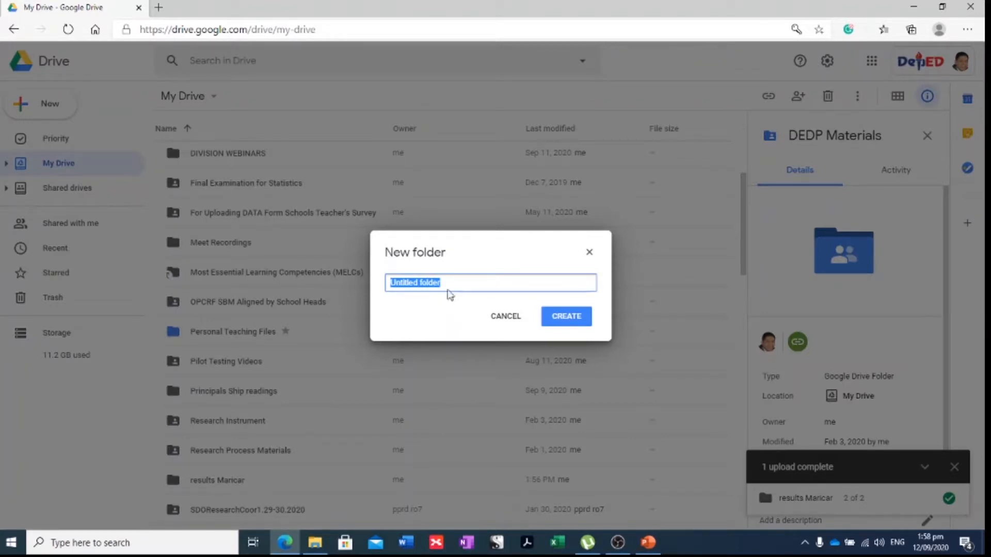
type("REsou")
type("Lea")
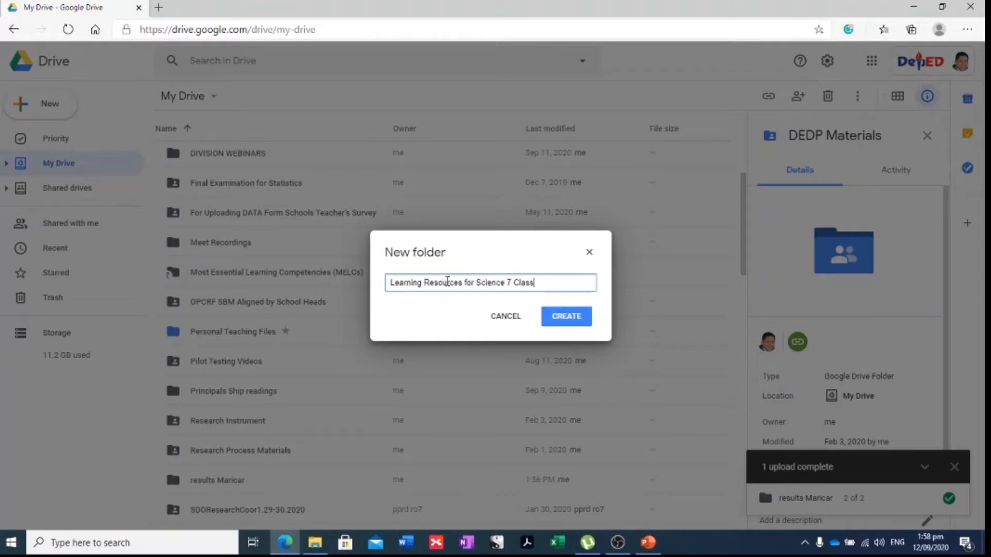
left_click(578, 325)
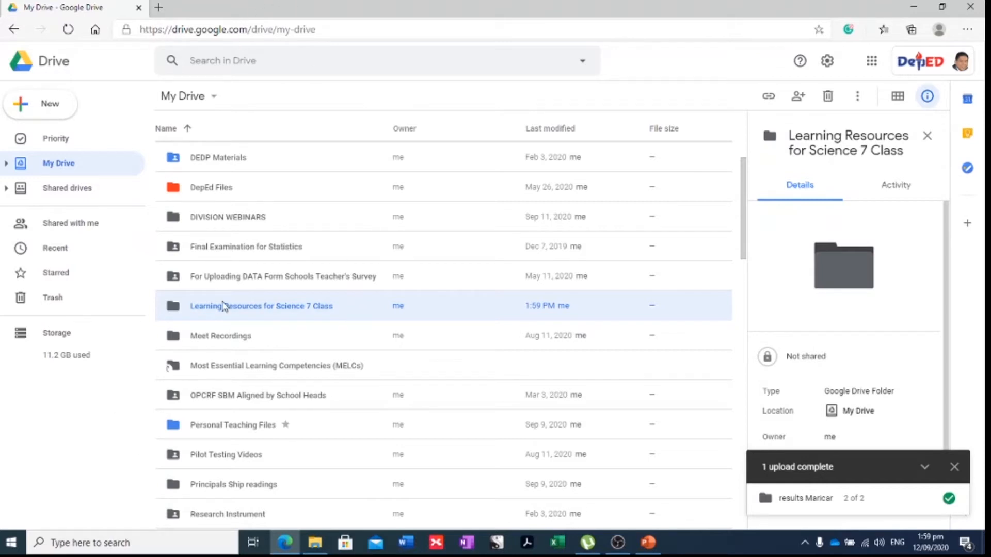
Open the Learning Resources for Science 7 Class folder, view its available actions from the file list, and return to My Drive
double_click(234, 319)
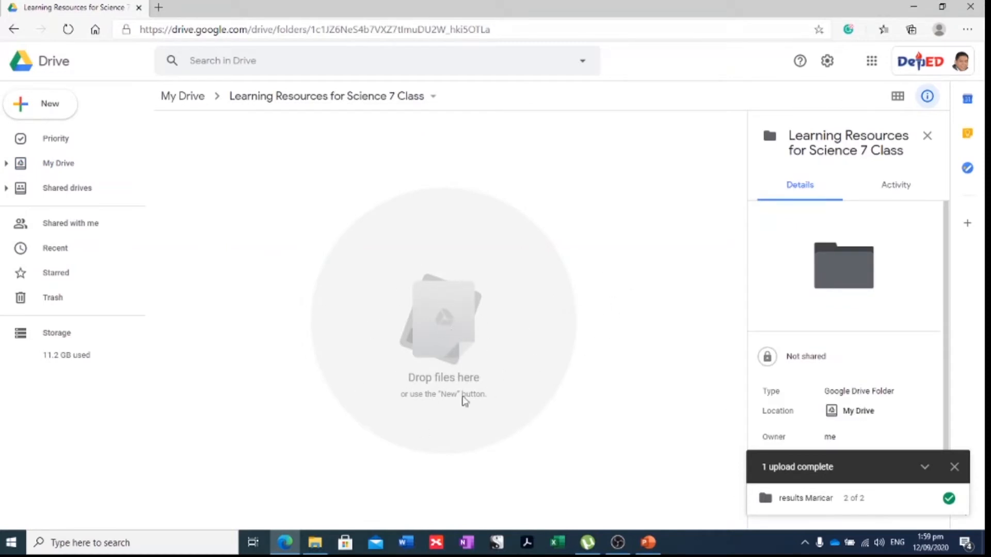
left_click(14, 30)
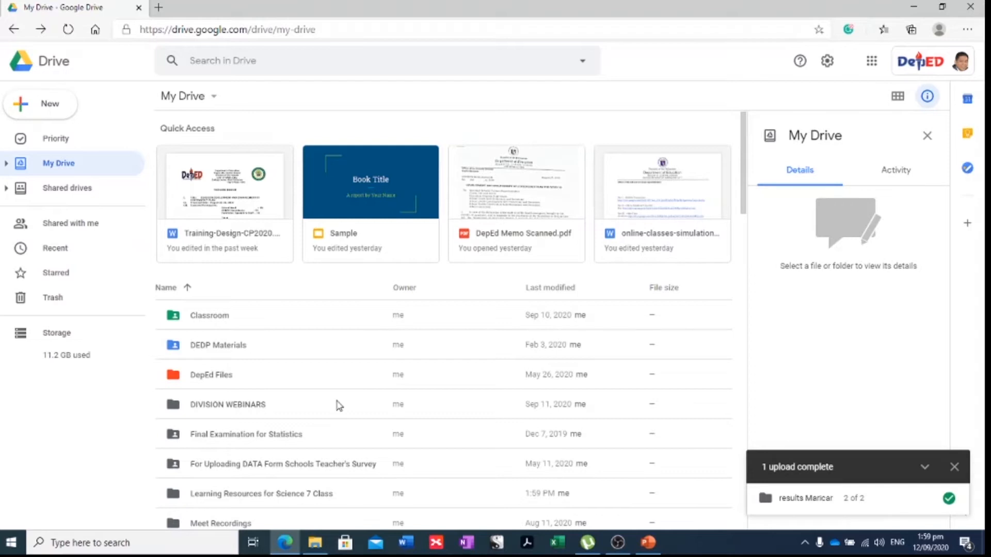
scroll(233, 413, "down", 4)
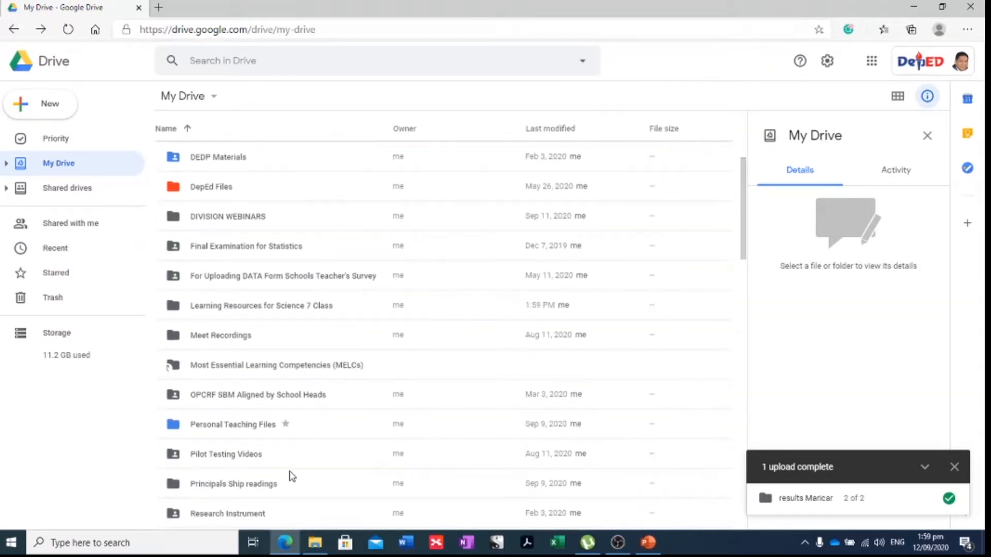
left_click(269, 308)
right_click(268, 308)
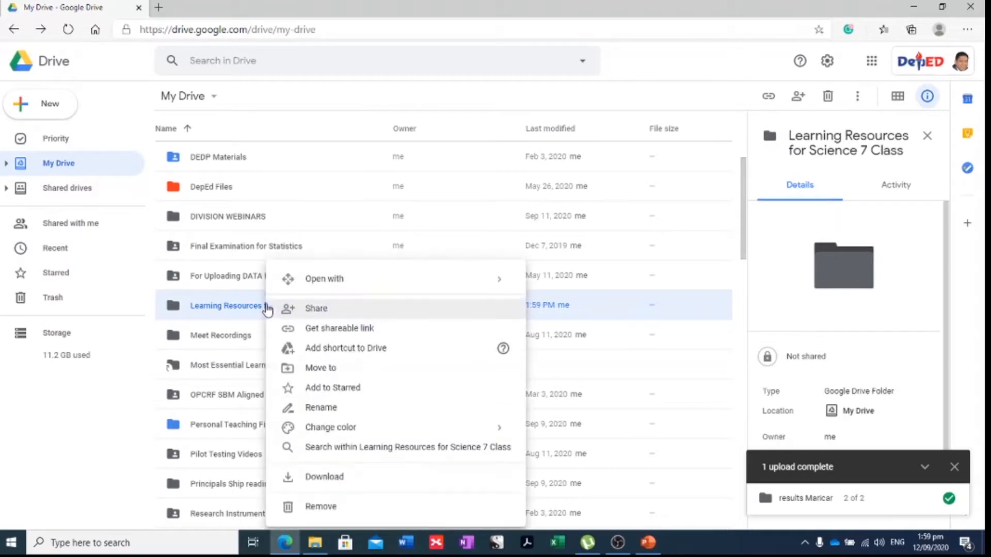
left_click(187, 306)
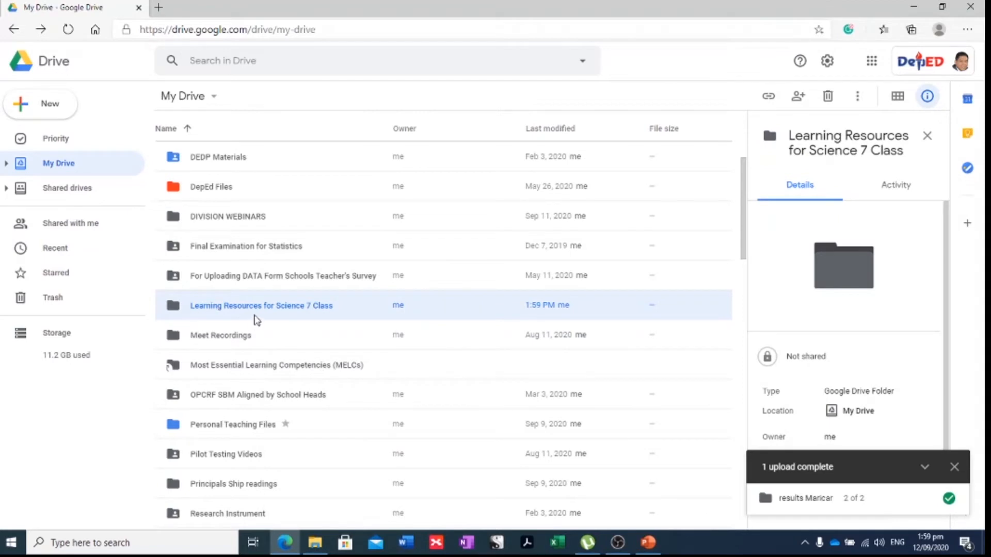
double_click(278, 308)
left_click(13, 29)
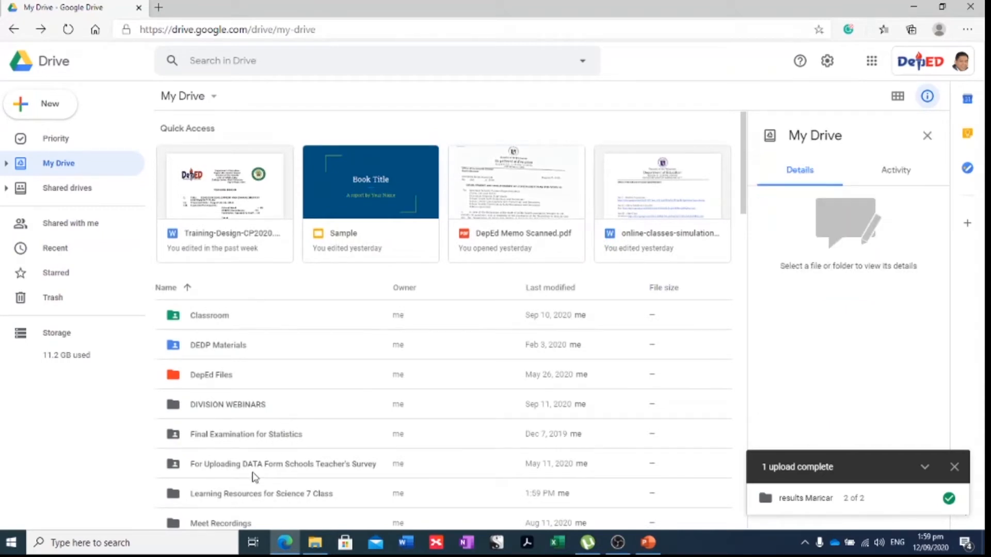
Change the color of the Final Examination for Statistics folder to light yellow
scroll(250, 459, "down", 3)
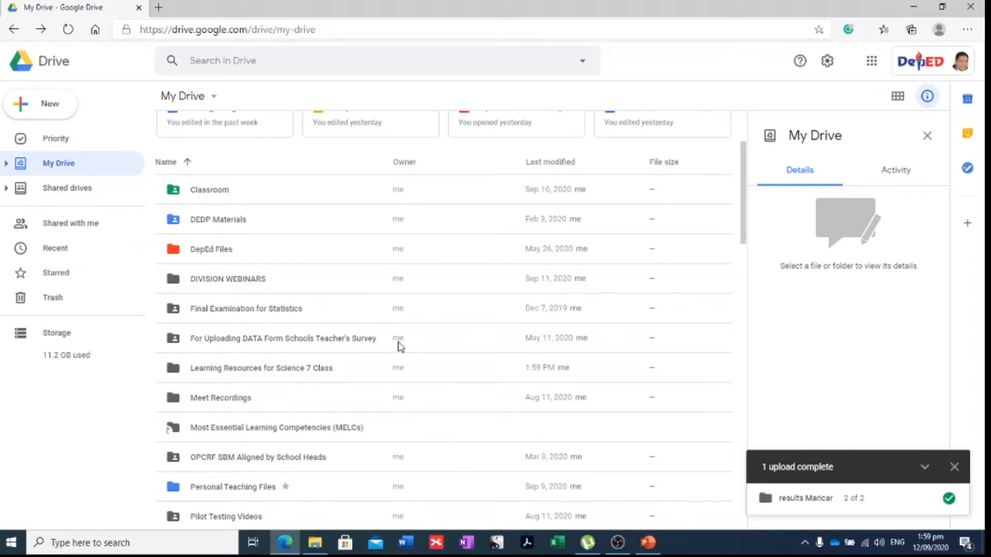
scroll(273, 296, "up", 3)
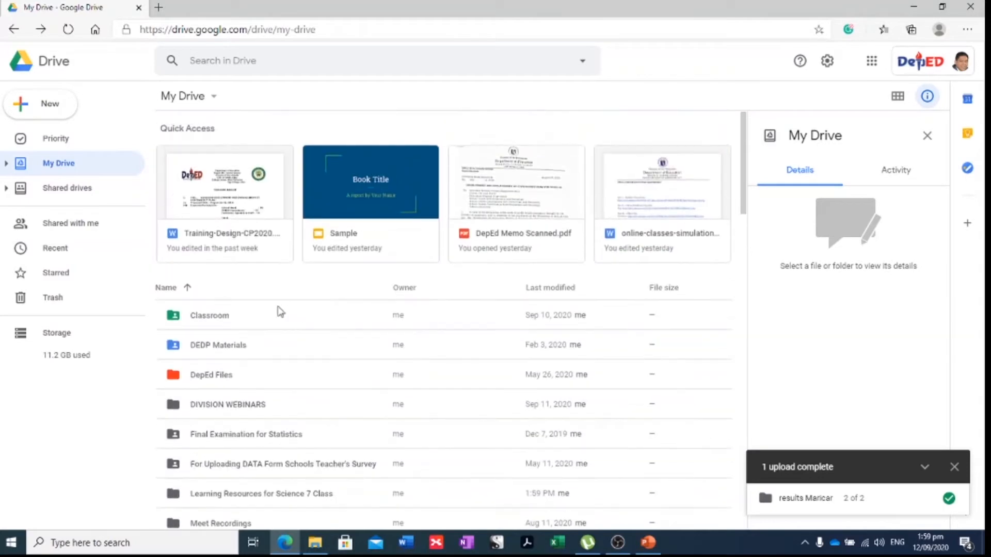
scroll(276, 332, "down", 3)
scroll(221, 330, "up", 3)
scroll(227, 371, "down", 2)
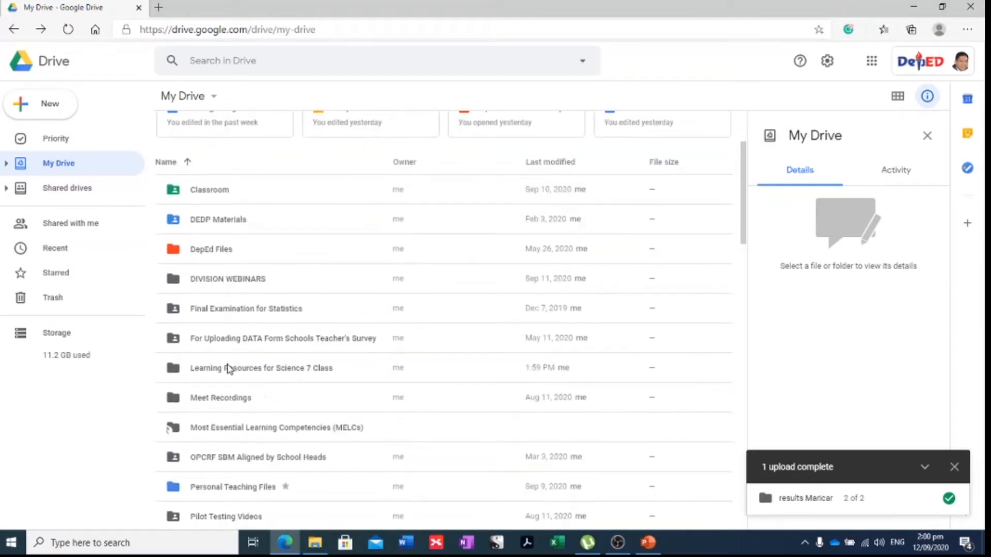
right_click(215, 315)
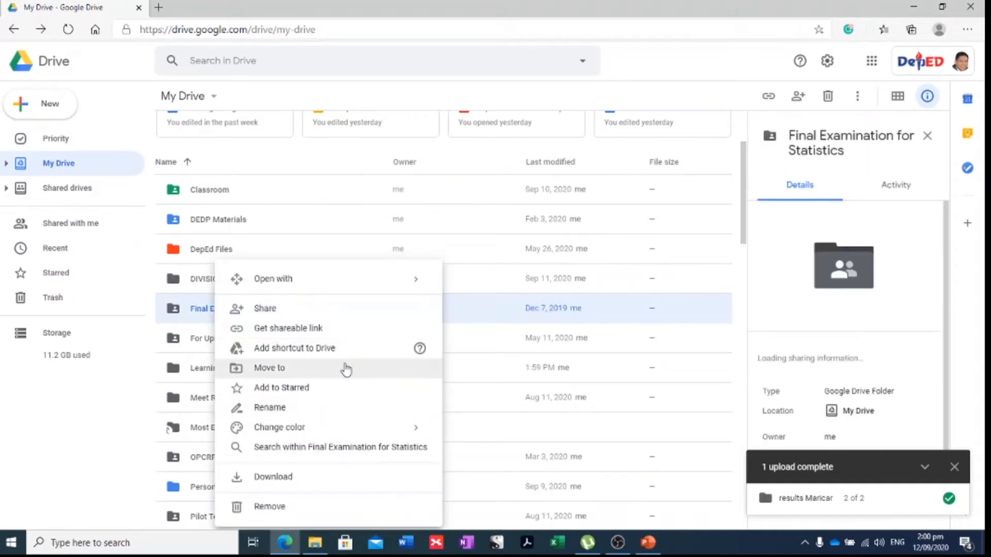
mouse_move(325, 435)
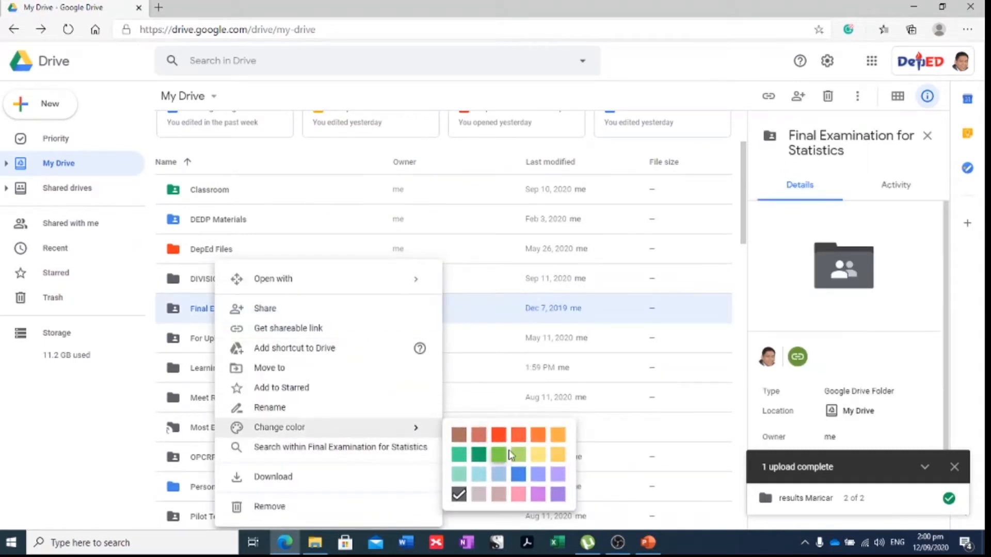
left_click(537, 472)
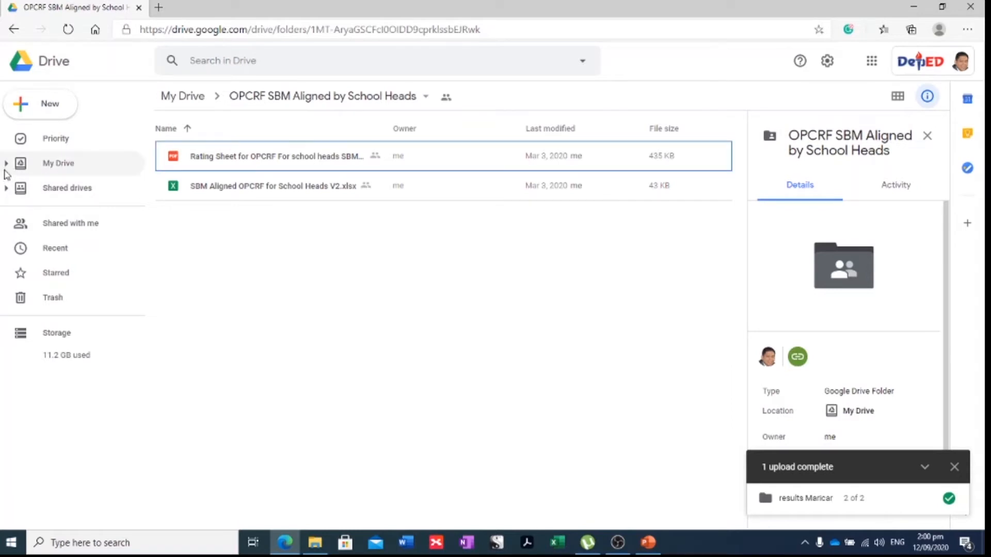
Expand the My Drive folder tree from within the OPCRF SBM Aligned by School Heads folder
key("ctrl+1")
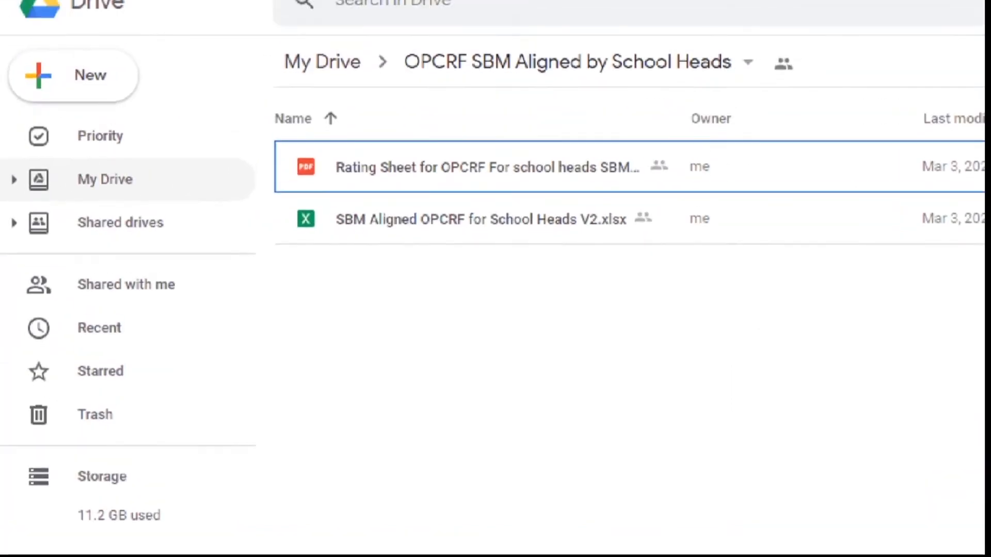
left_click(6, 164)
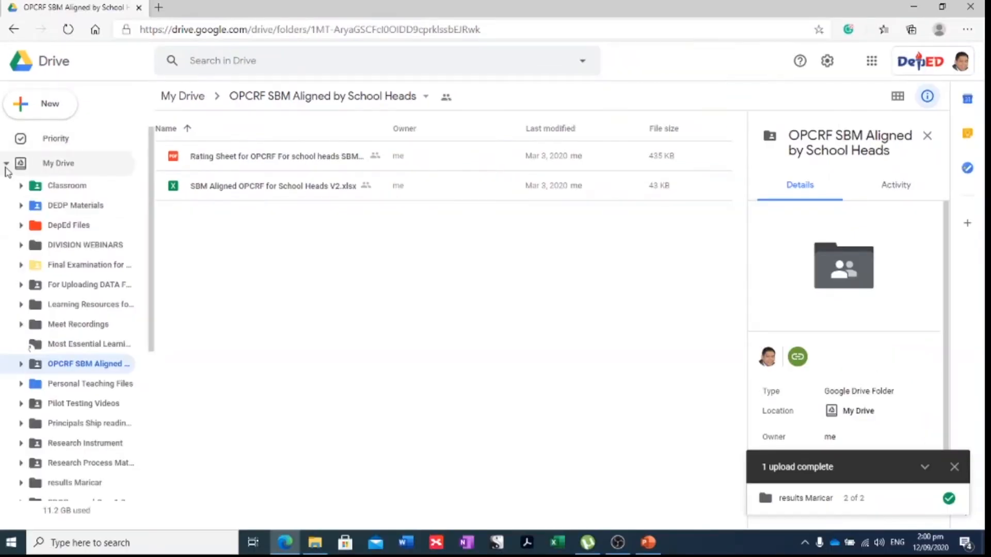
Open the Learning Resources for Science 7 Class folder from the folder tree, check for subfolders, and return to My Drive
scroll(72, 292, "down", 1)
scroll(68, 297, "down", 3)
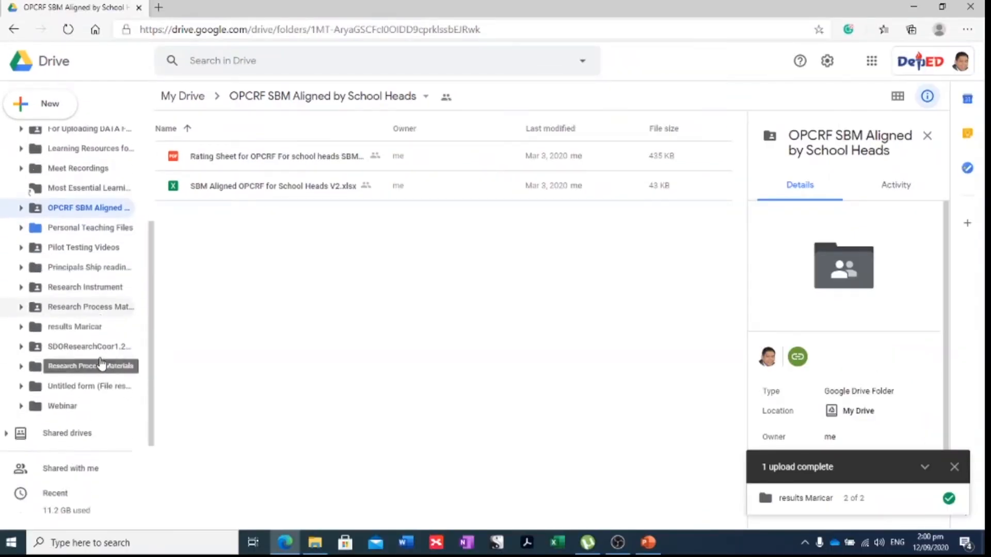
scroll(67, 305, "up", 2)
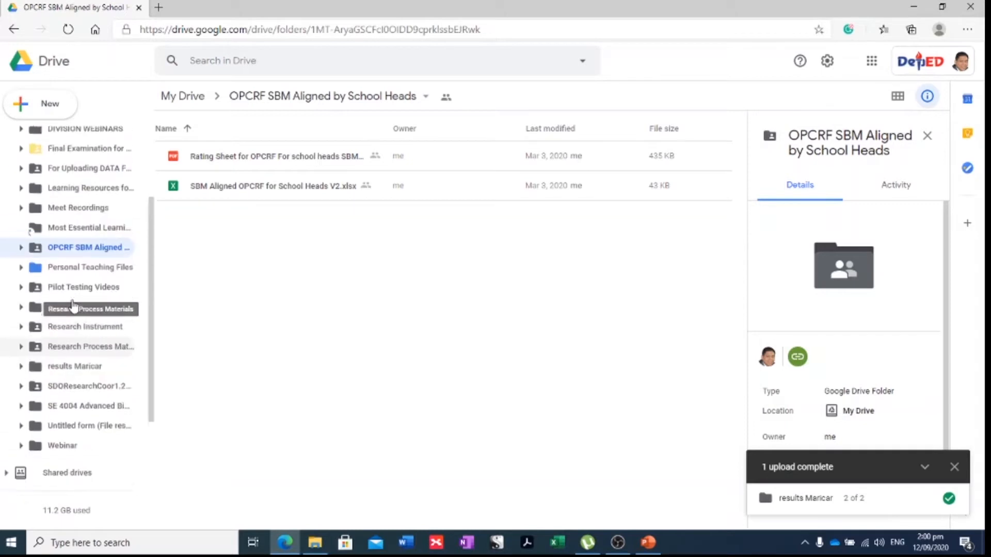
left_click(64, 199)
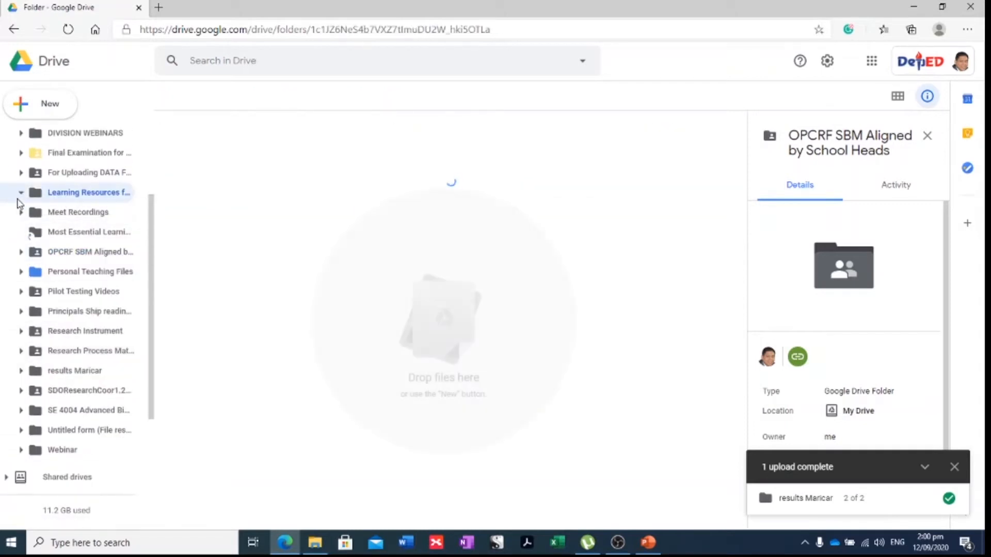
left_click(22, 194)
left_click(20, 195)
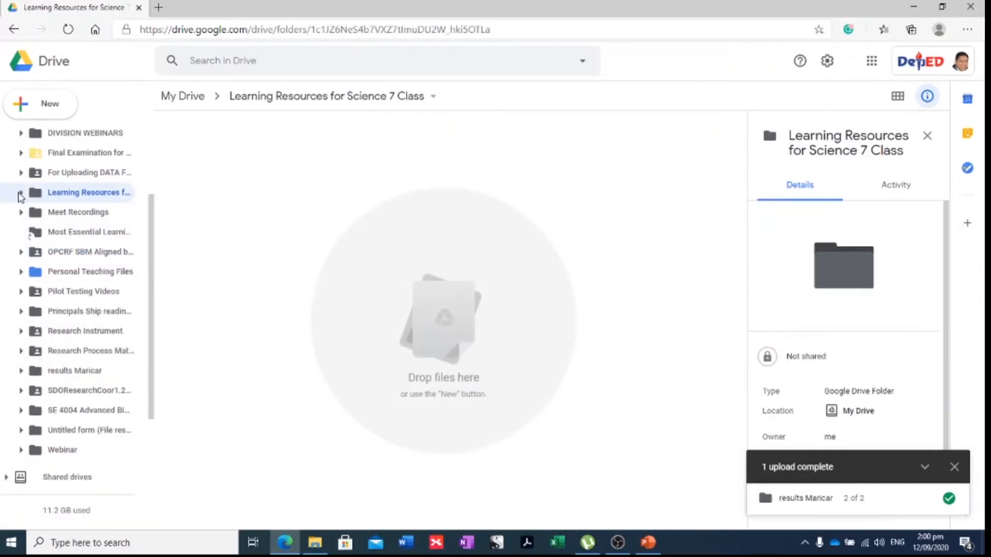
scroll(104, 243, "up", 3)
left_click(52, 164)
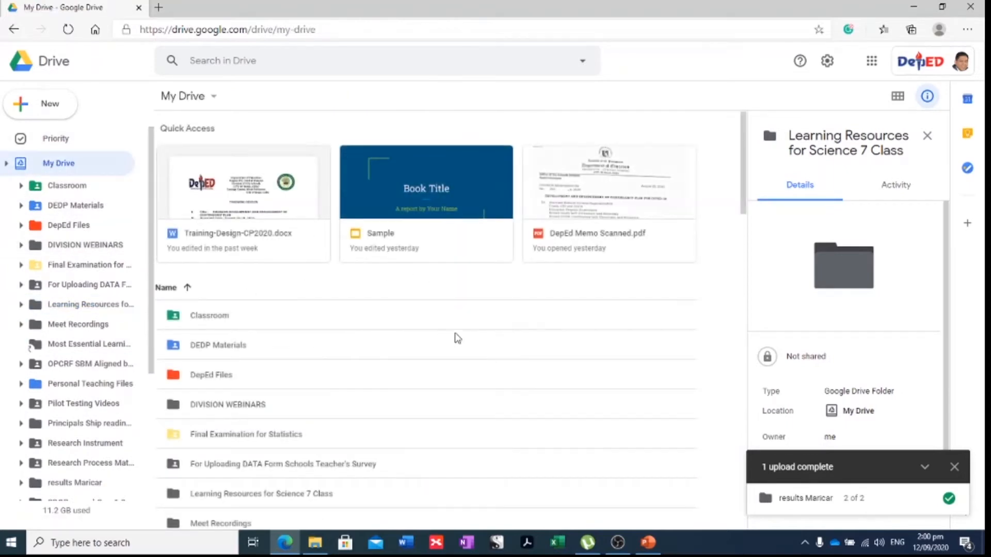
Look through the folders and loose files listed in My Drive
scroll(365, 354, "down", 6)
scroll(364, 347, "up", 6)
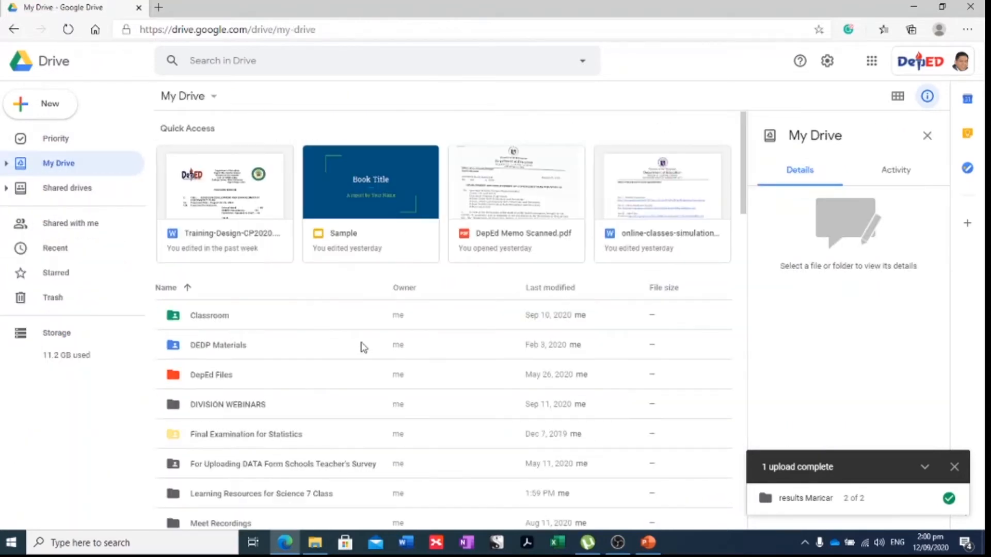
scroll(363, 347, "down", 3)
scroll(362, 347, "up", 3)
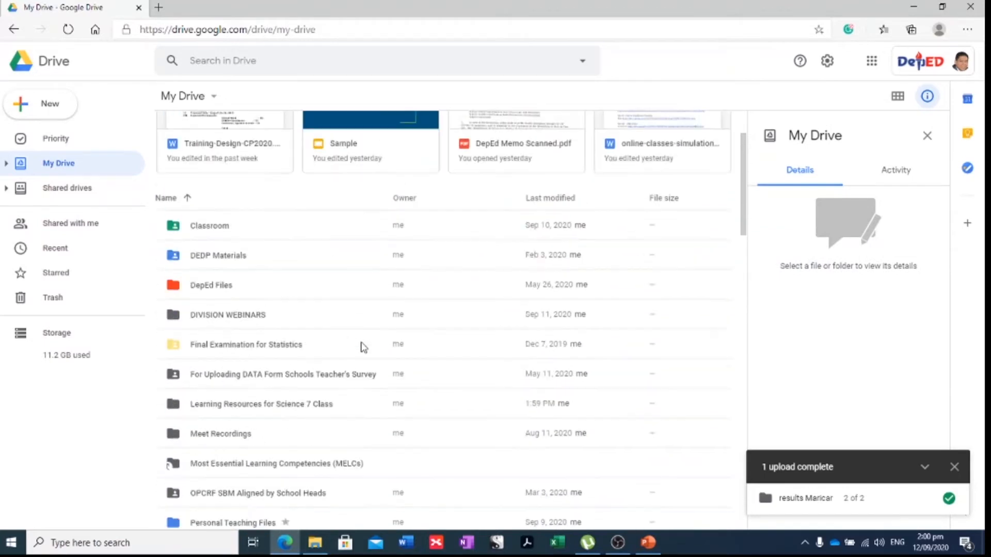
scroll(363, 346, "down", 6)
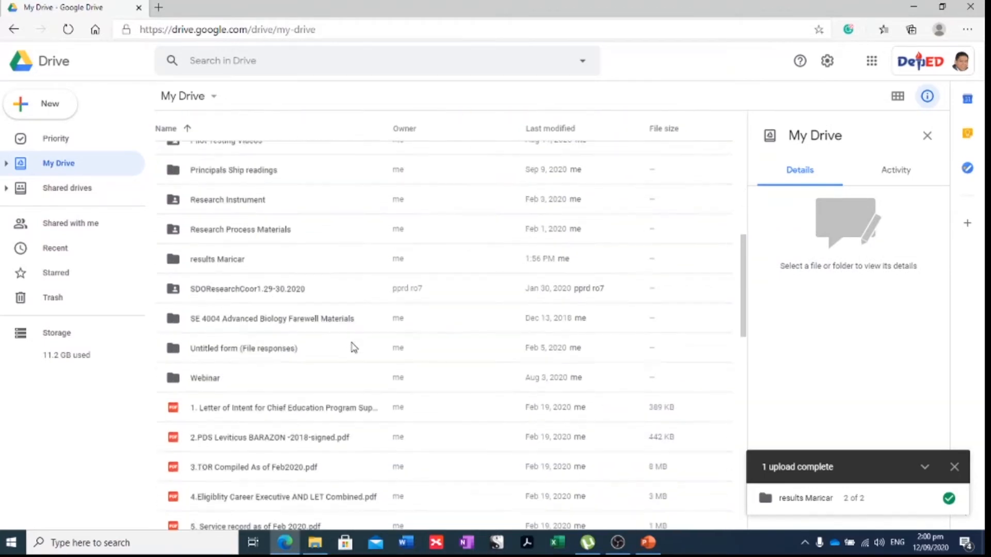
scroll(351, 346, "up", 2)
scroll(284, 289, "down", 15)
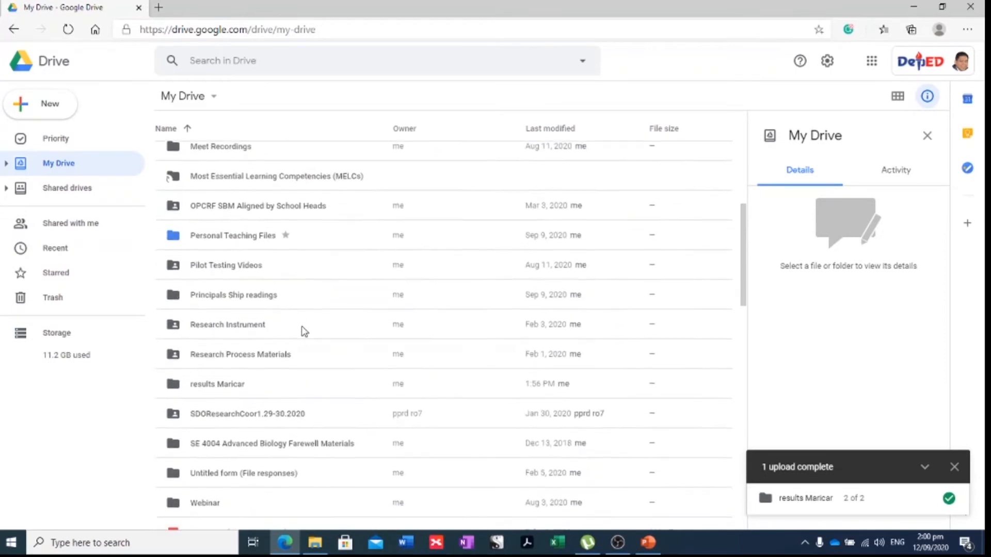
scroll(294, 375, "down", 5)
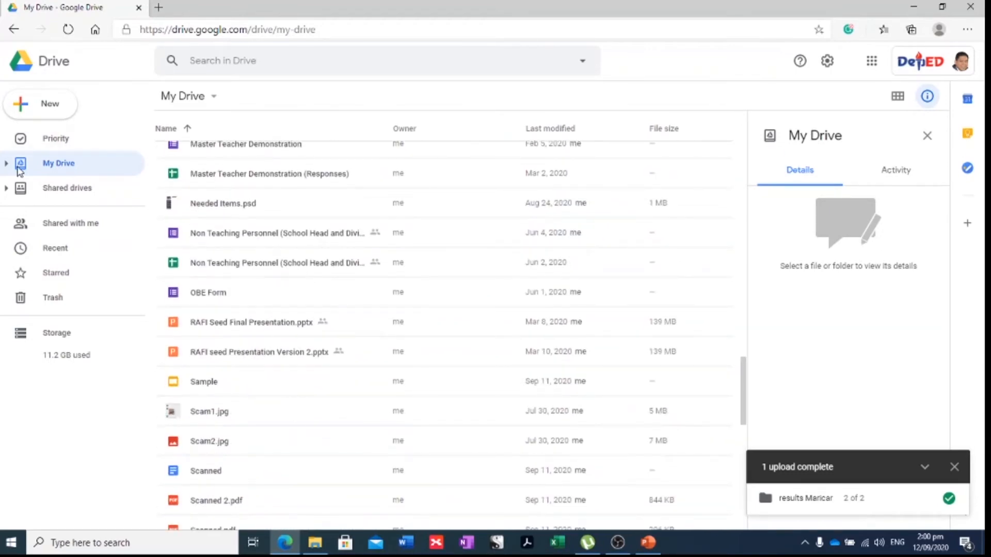
Expand the My Drive folder tree and move the Scanned document into the Learning Resources for Science 7 Class folder
left_click(6, 164)
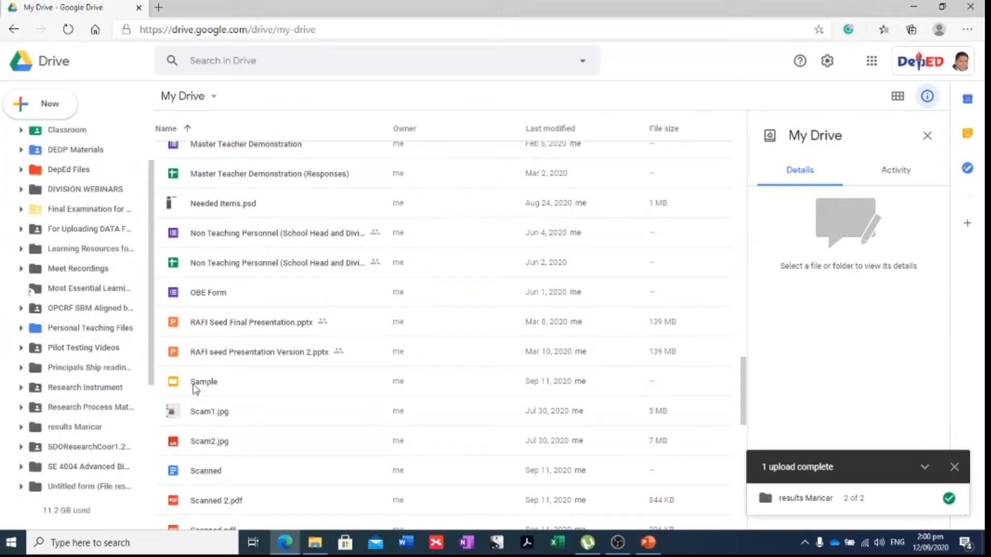
scroll(180, 382, "down", 3)
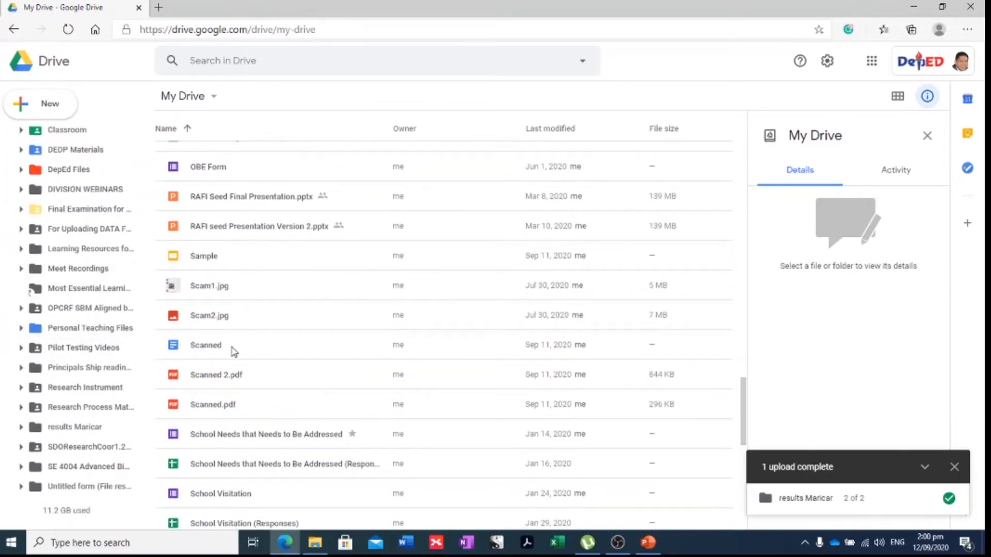
left_click(236, 351)
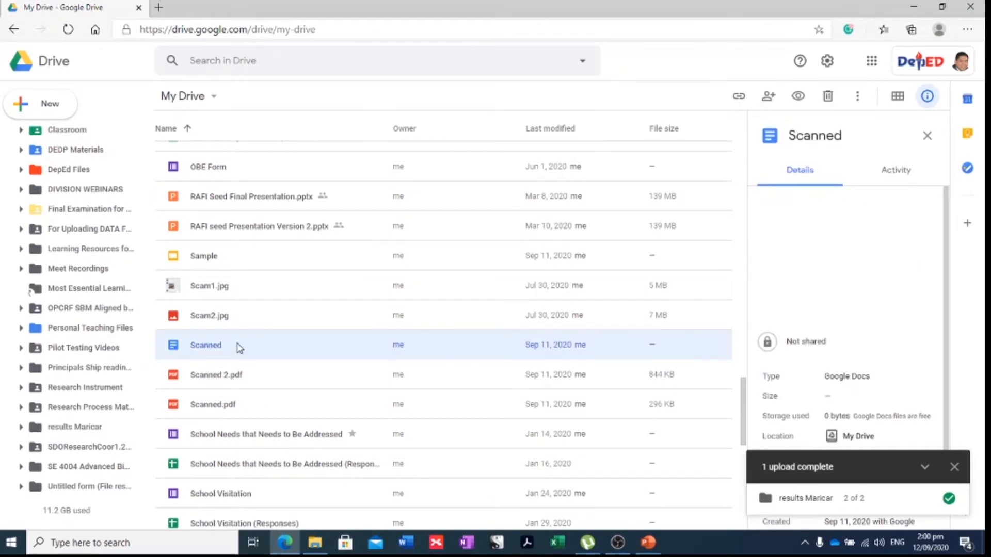
scroll(83, 299, "down", 3)
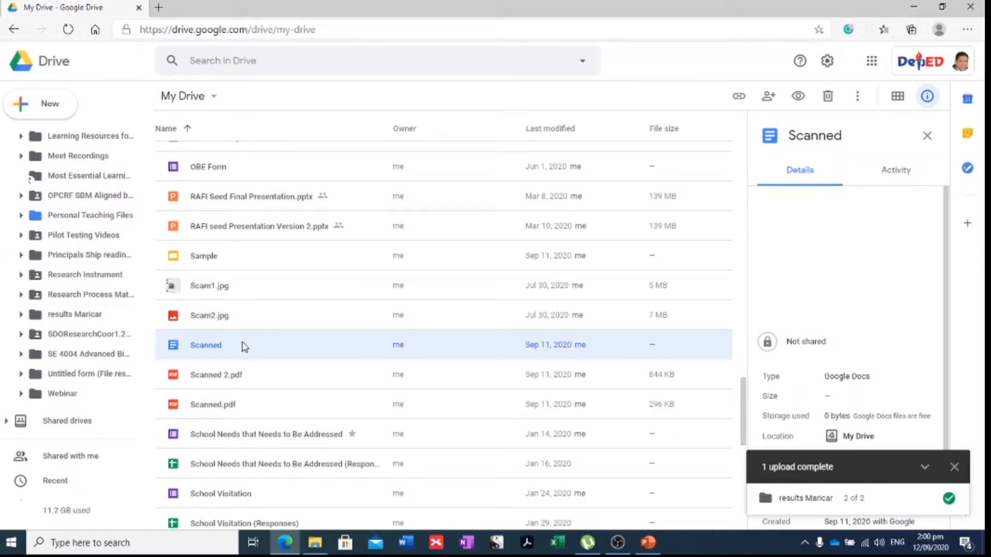
scroll(51, 222, "up", 2)
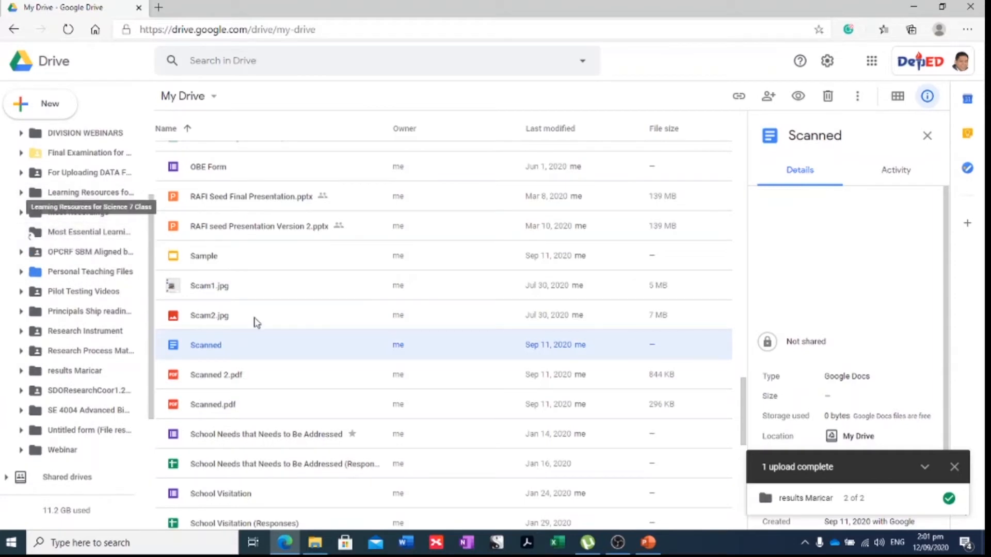
left_click_drag(317, 354, 92, 199)
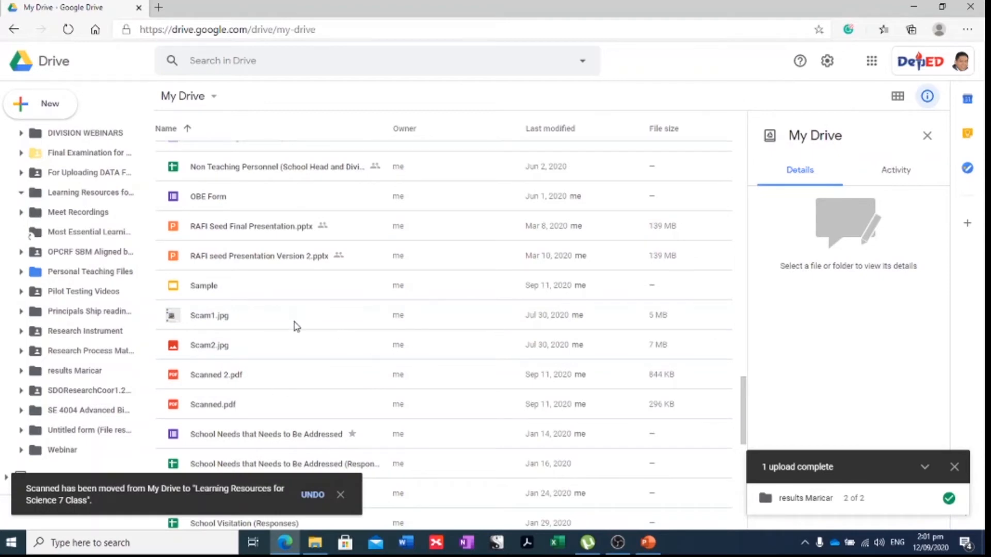
Move the Master Teacher Demonstration form into the Learning Resources for Science 7 Class folder and open that folder
scroll(297, 258, "up", 3)
left_click_drag(298, 245, 91, 211)
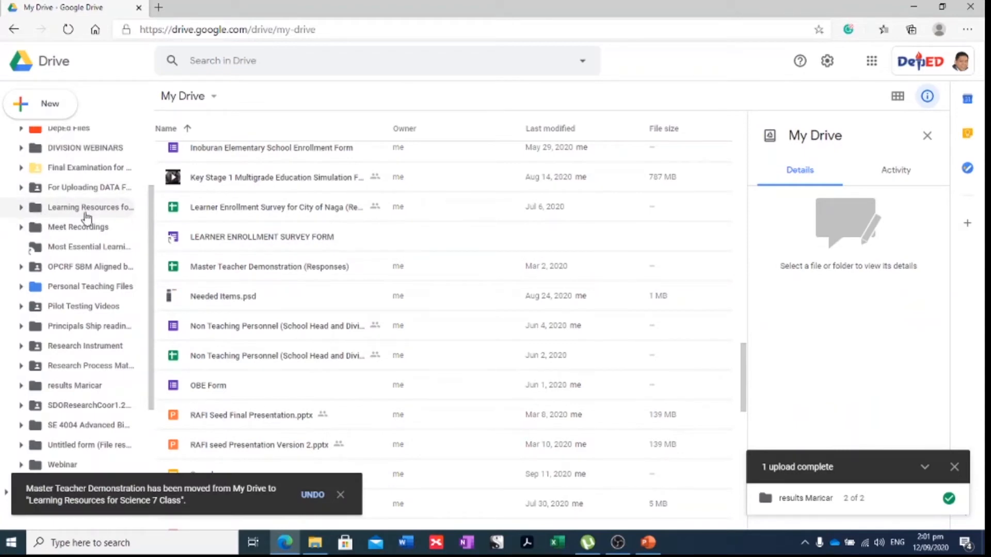
left_click(97, 212)
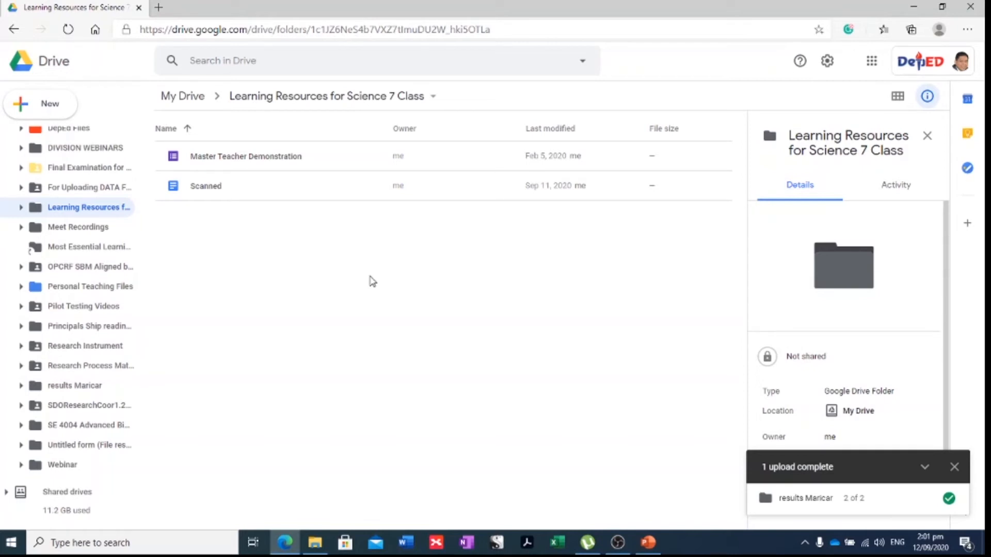
Collapse the My Drive folder tree, return to My Drive, and look over its file list
scroll(7, 259, "up", 3)
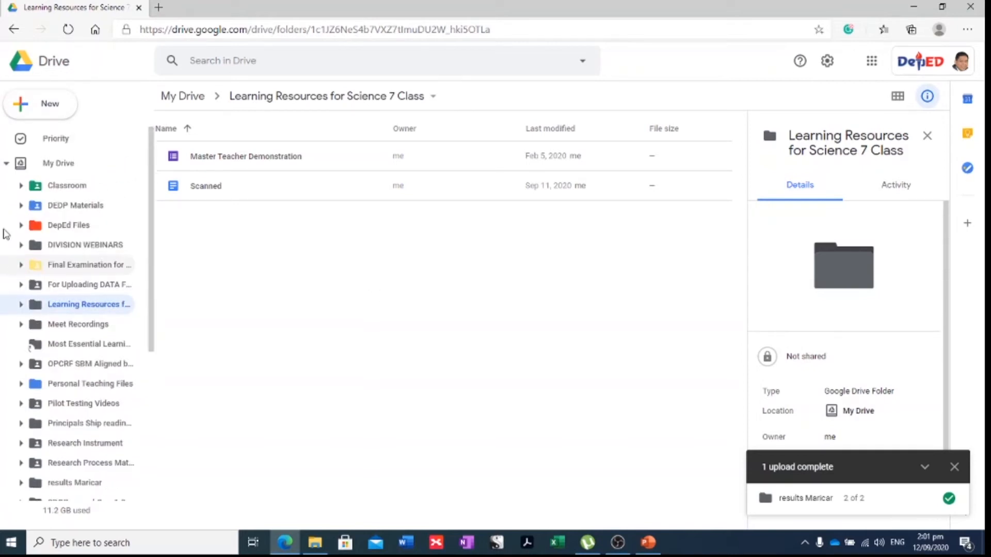
left_click(7, 164)
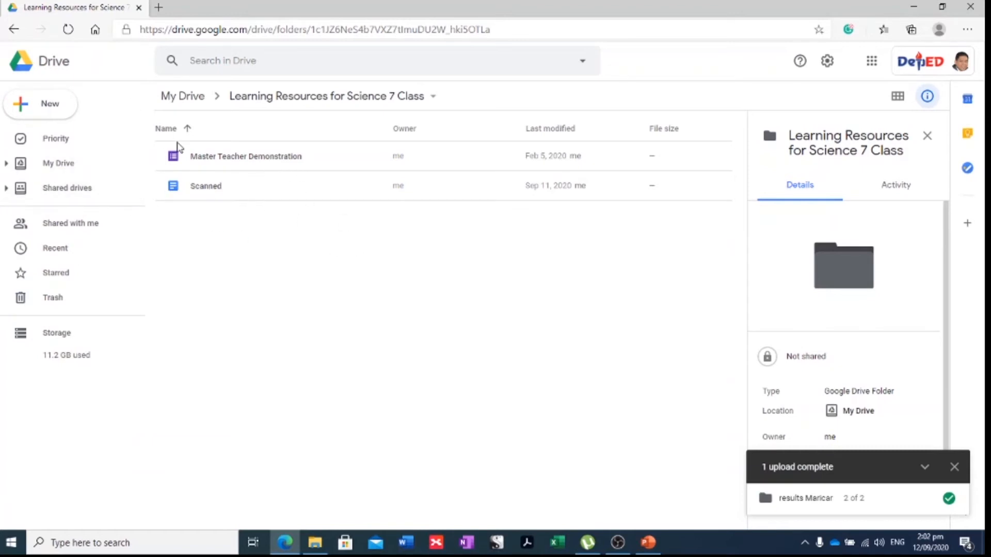
left_click(192, 100)
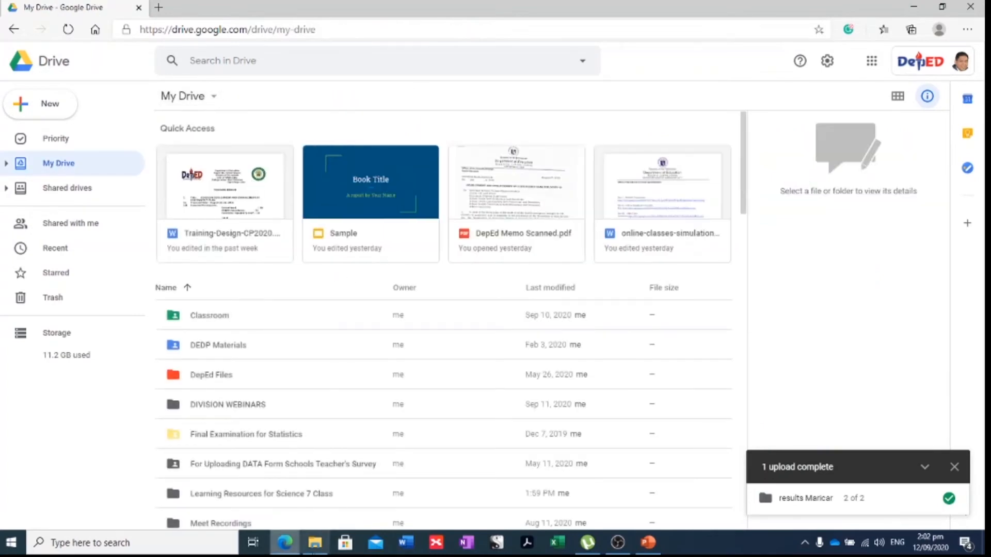
scroll(361, 330, "down", 10)
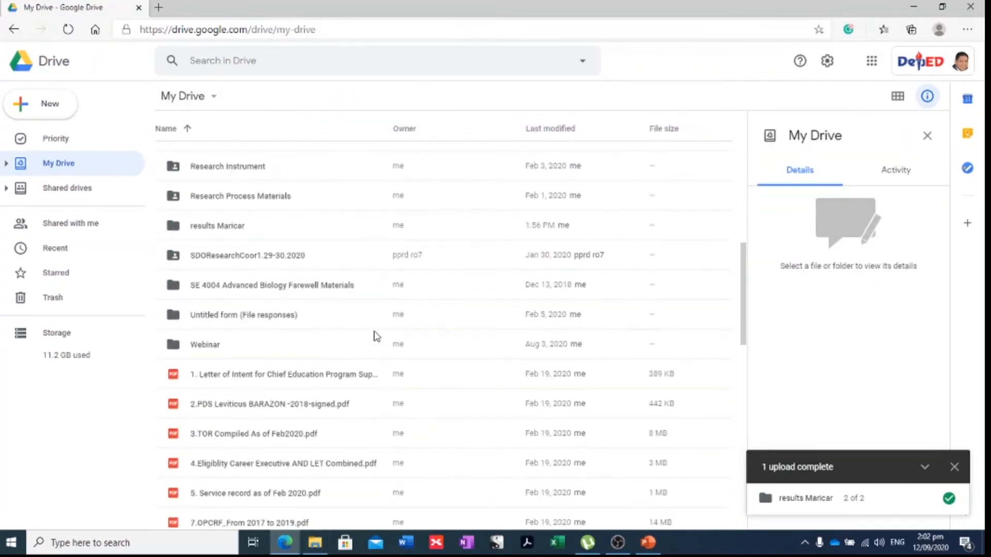
scroll(376, 332, "up", 10)
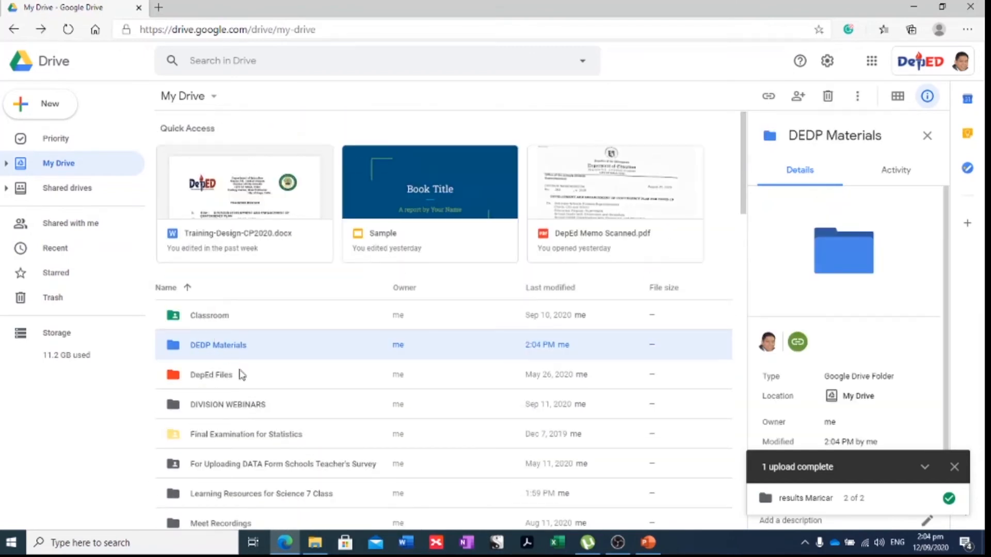
Open the Classroom folder from the file list and go back to My Drive
scroll(269, 336, "down", 2)
scroll(234, 346, "up", 2)
scroll(206, 408, "down", 2)
scroll(171, 220, "up", 1)
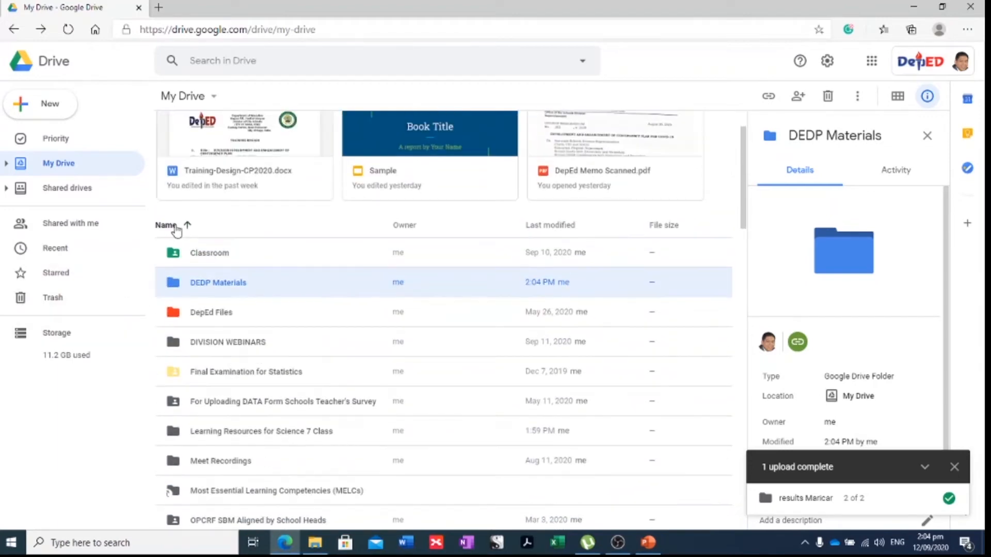
double_click(204, 253)
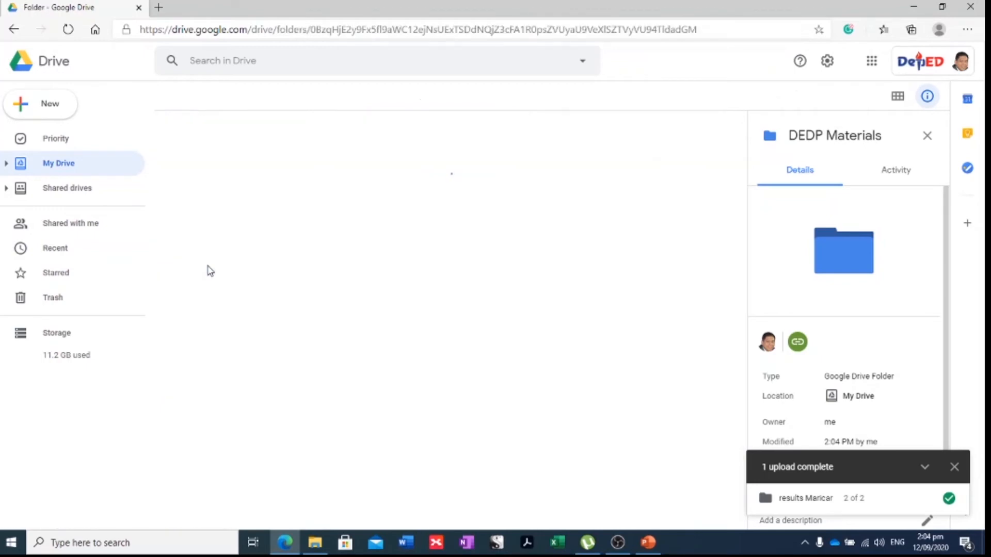
left_click(14, 29)
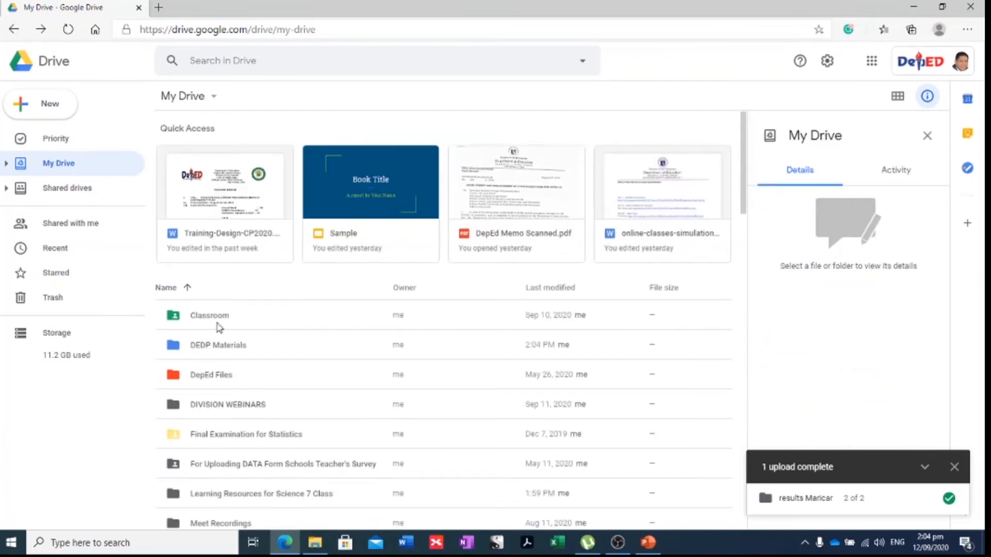
View the shareable link settings of the Classroom folder and close them without changes
right_click(213, 318)
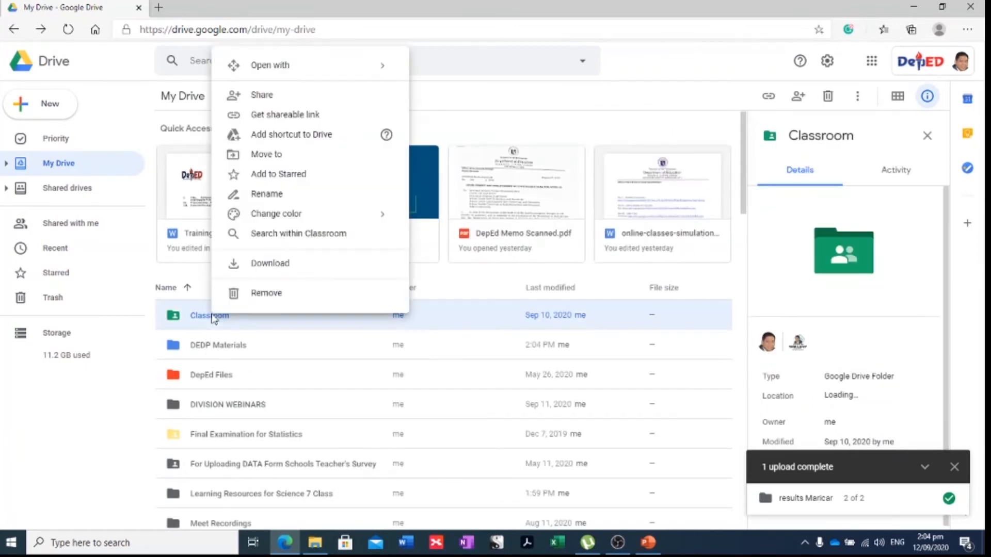
left_click(276, 120)
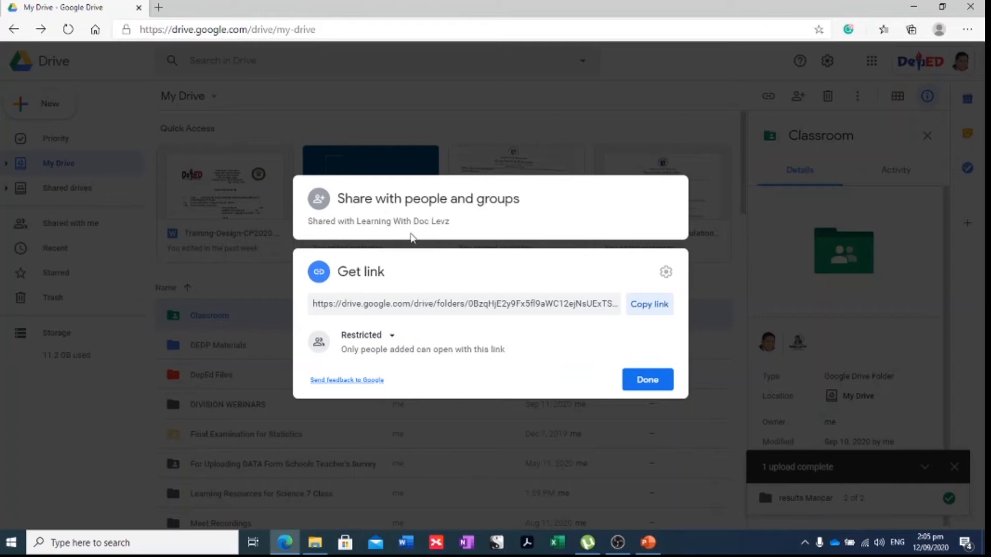
left_click(203, 343)
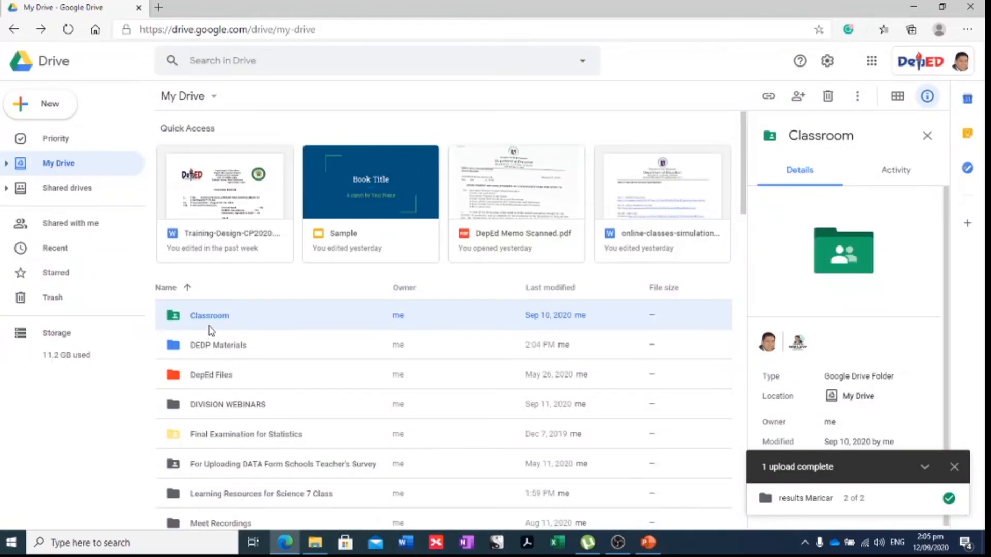
Review which people and groups the Classroom folder is shared with, then close the sharing settings
right_click(215, 326)
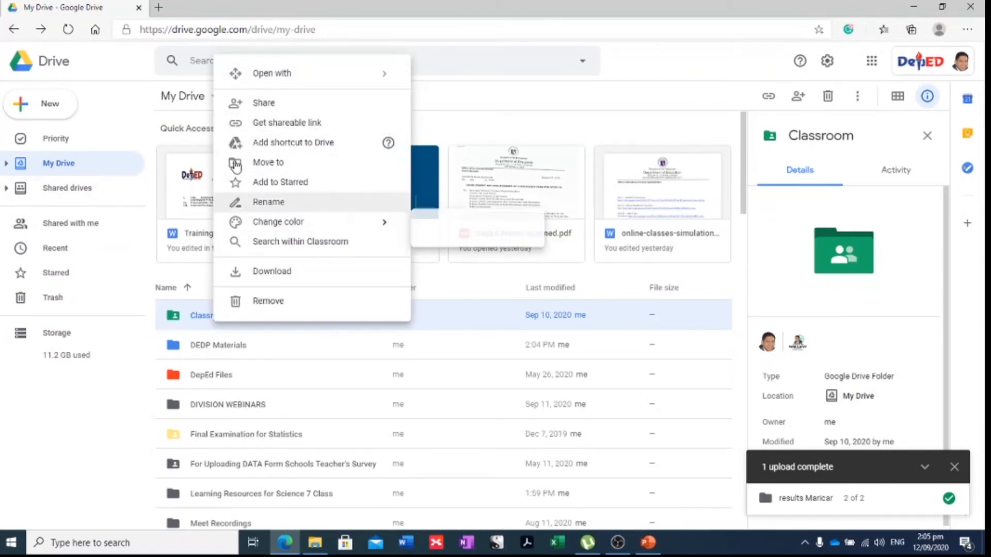
left_click(268, 106)
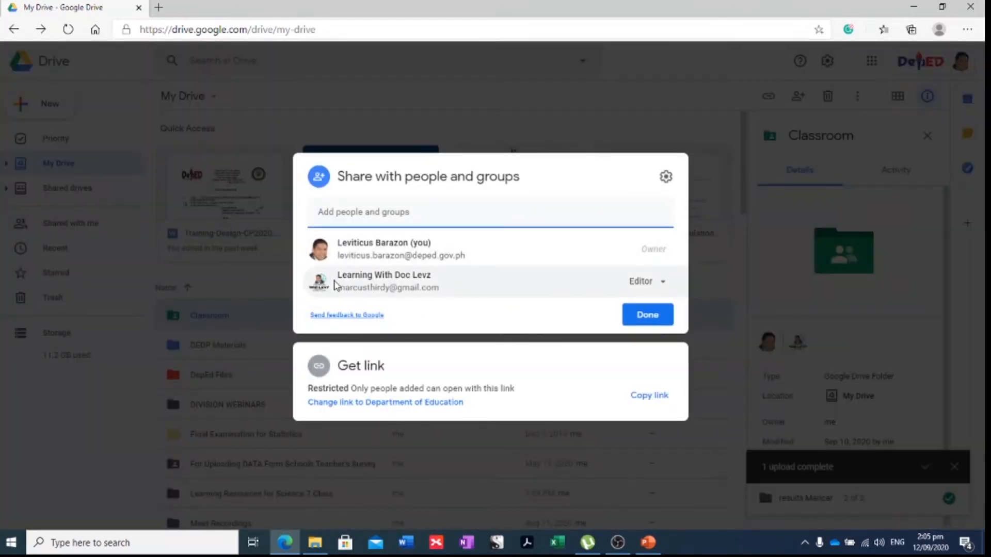
mouse_move(510, 286)
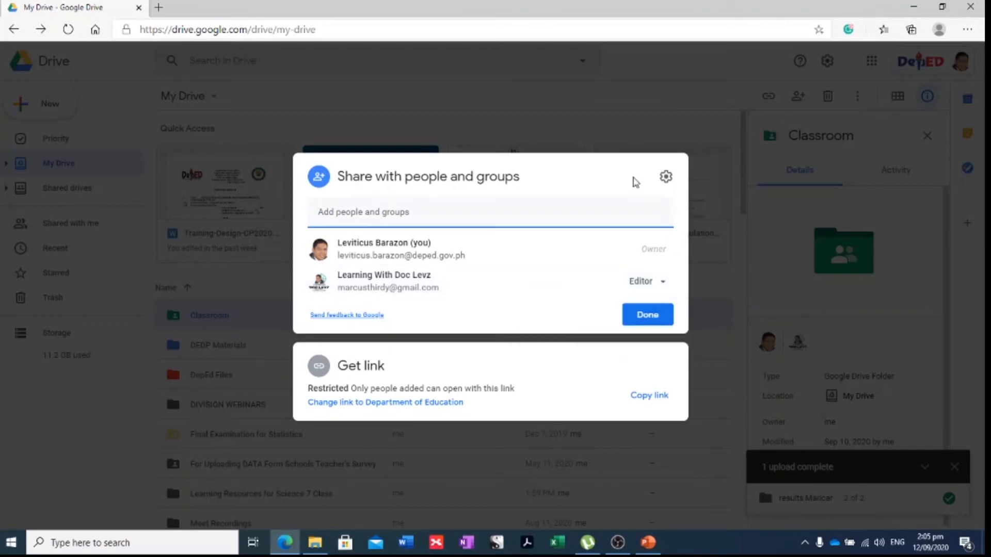
left_click(593, 121)
scroll(148, 369, "down", 1)
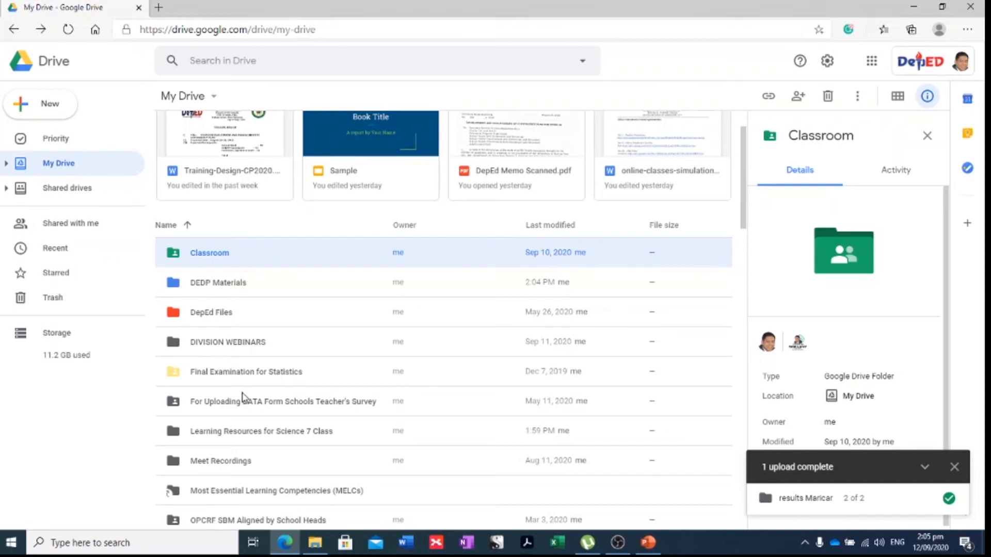
scroll(210, 379, "down", 5)
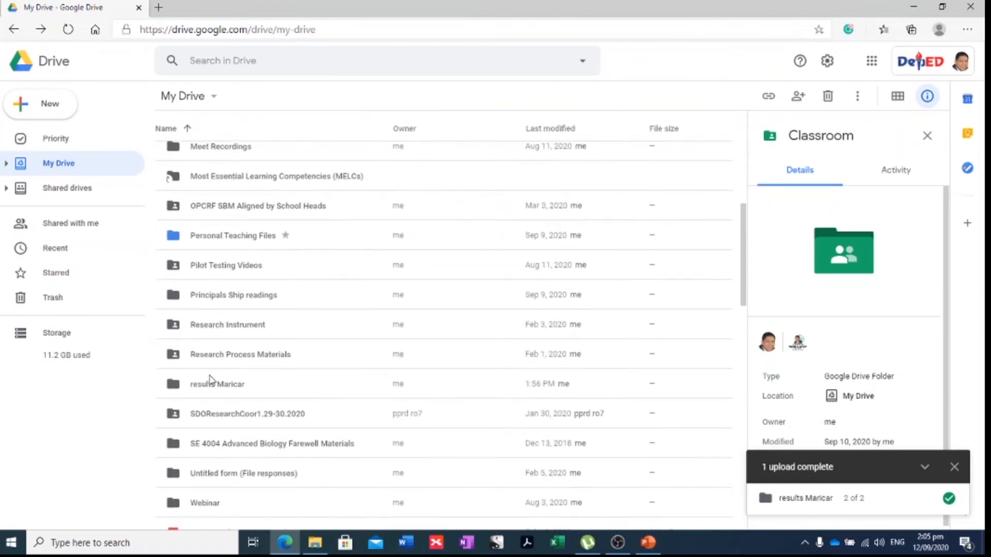
scroll(210, 379, "up", 3)
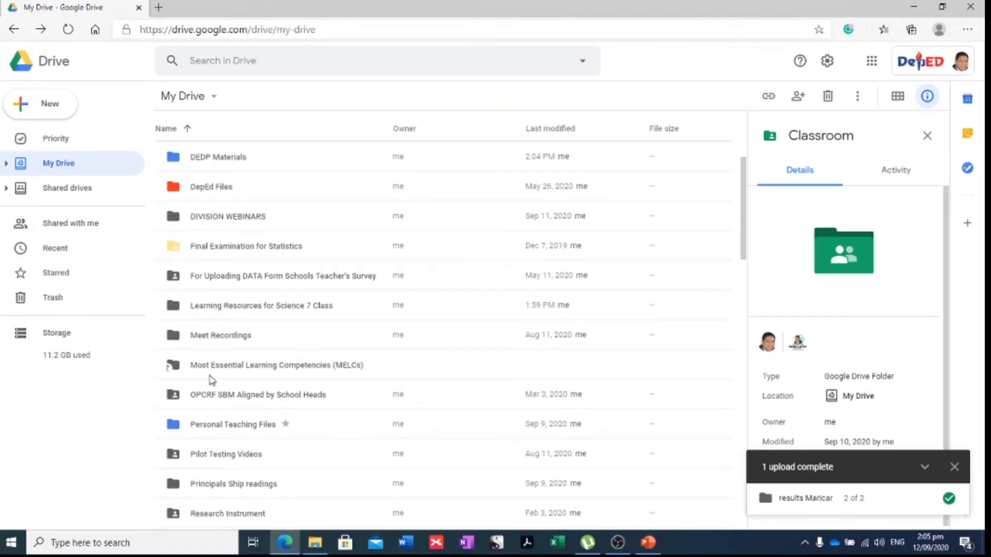
Review the people and groups sharing settings of the Final Examination for Statistics folder, then close them without changes
left_click(189, 252)
right_click(185, 253)
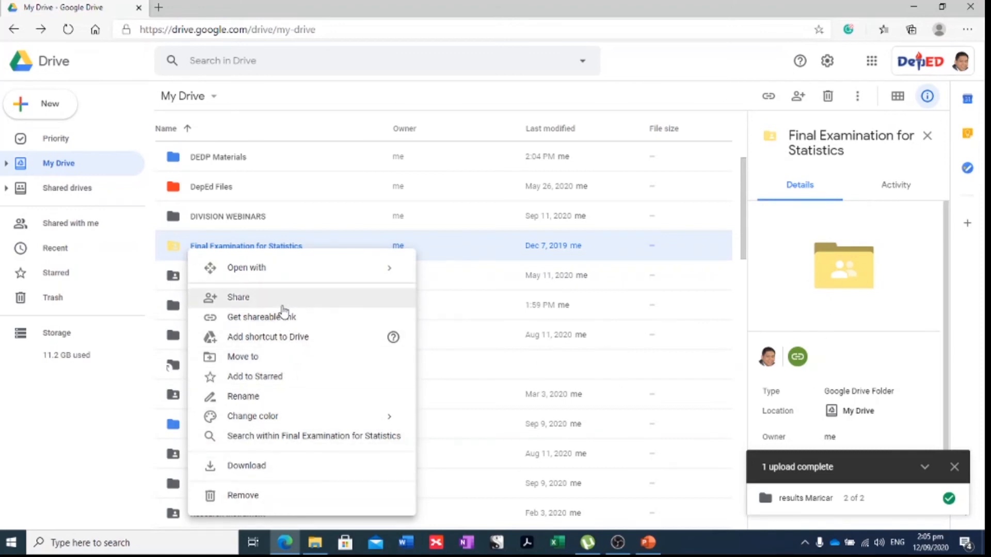
left_click(281, 305)
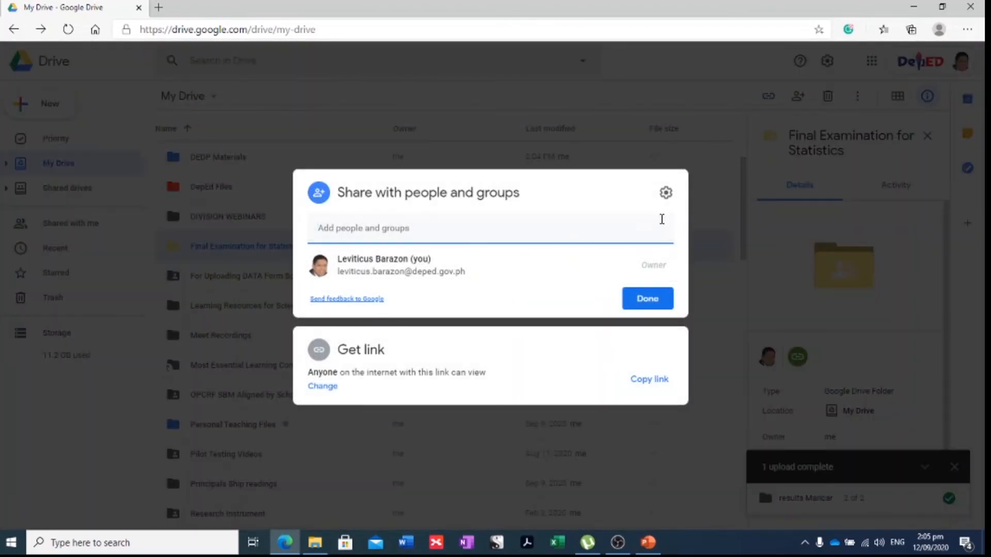
left_click(626, 163)
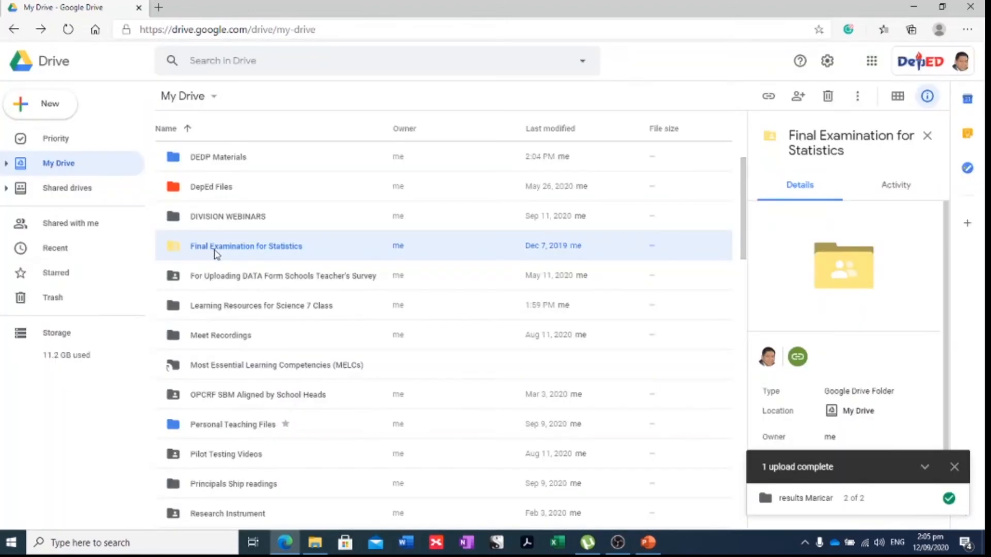
Set the shareable link access of the Final Examination for Statistics folder to Restricted
right_click(219, 252)
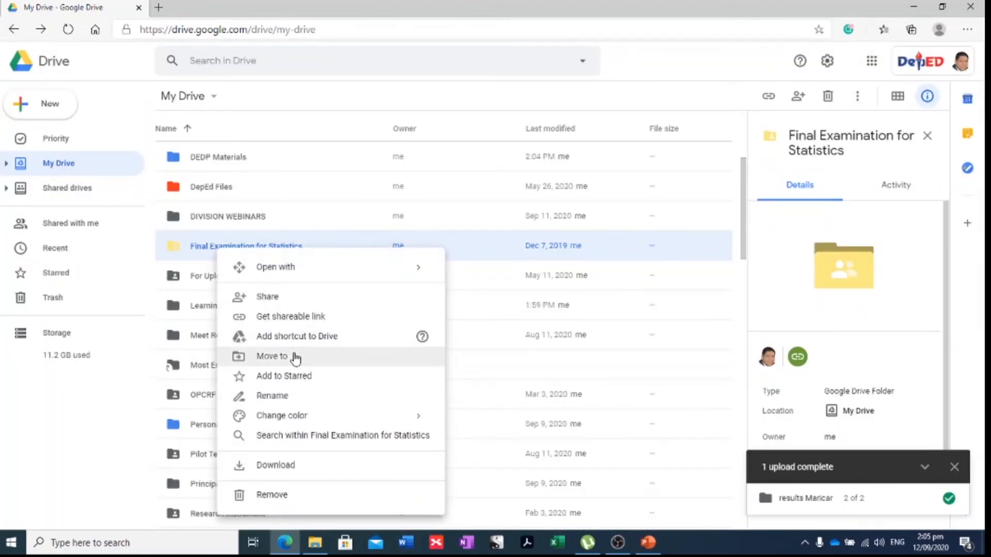
left_click(289, 324)
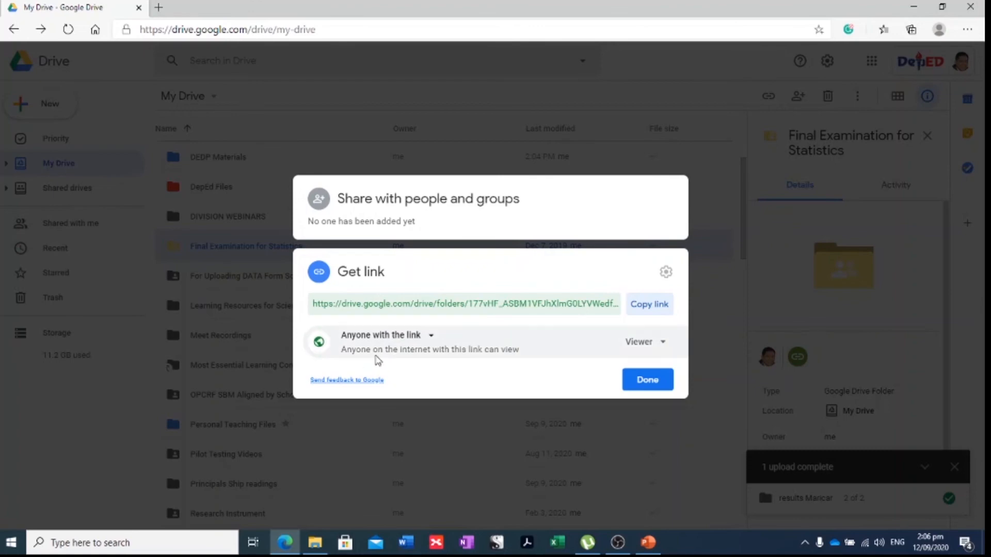
left_click(419, 339)
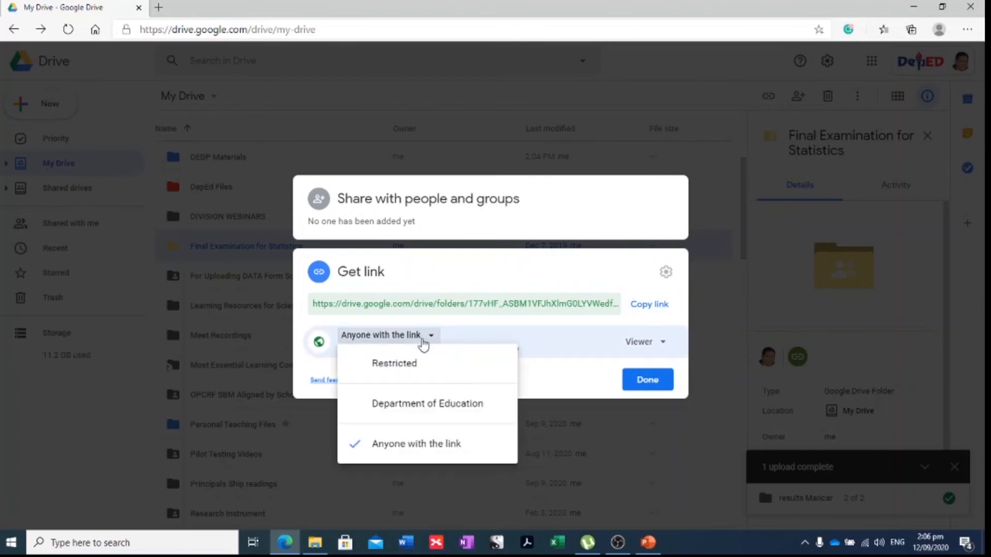
left_click(408, 367)
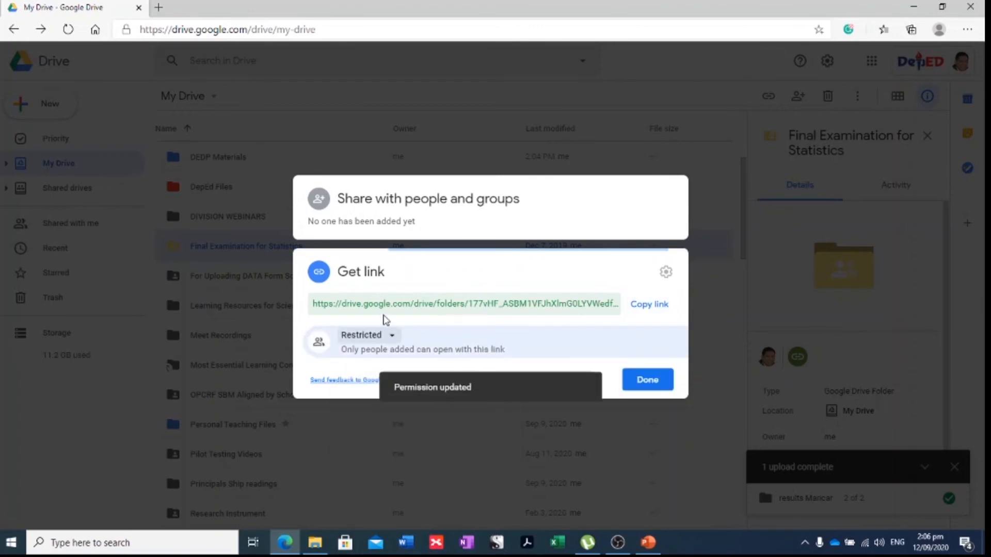
left_click(642, 388)
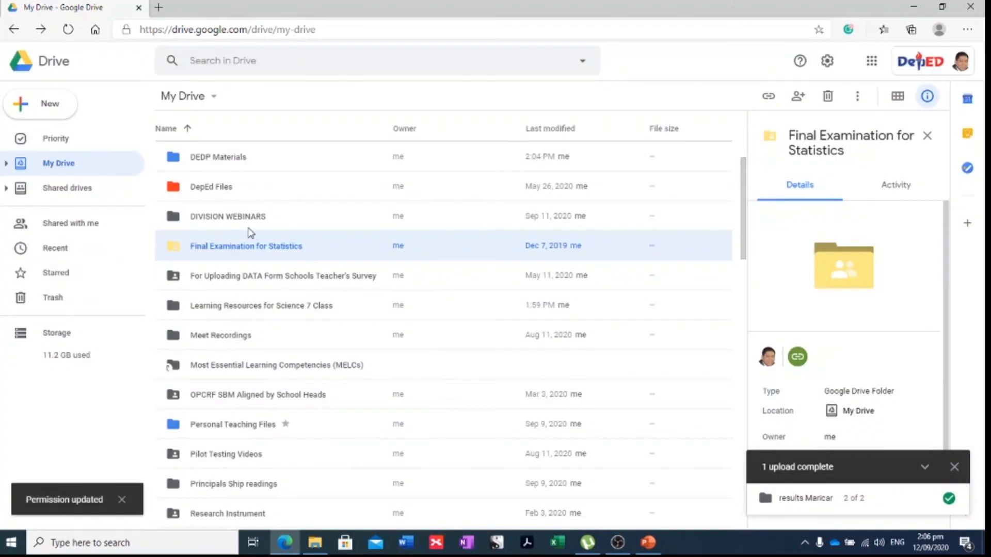
Set the Final Examination for Statistics folder's link access to Anyone with the link and keep the folder selected
right_click(177, 250)
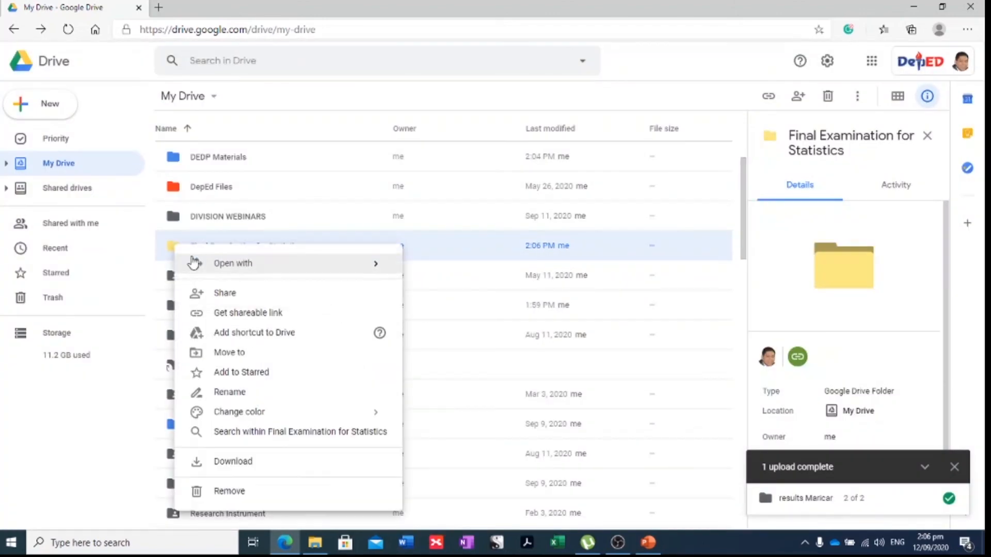
left_click(258, 243)
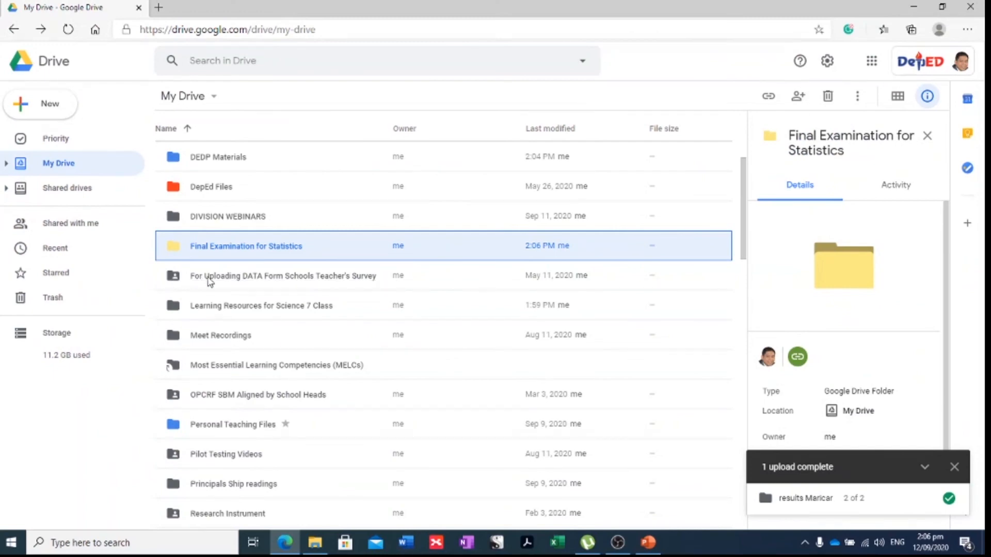
right_click(208, 251)
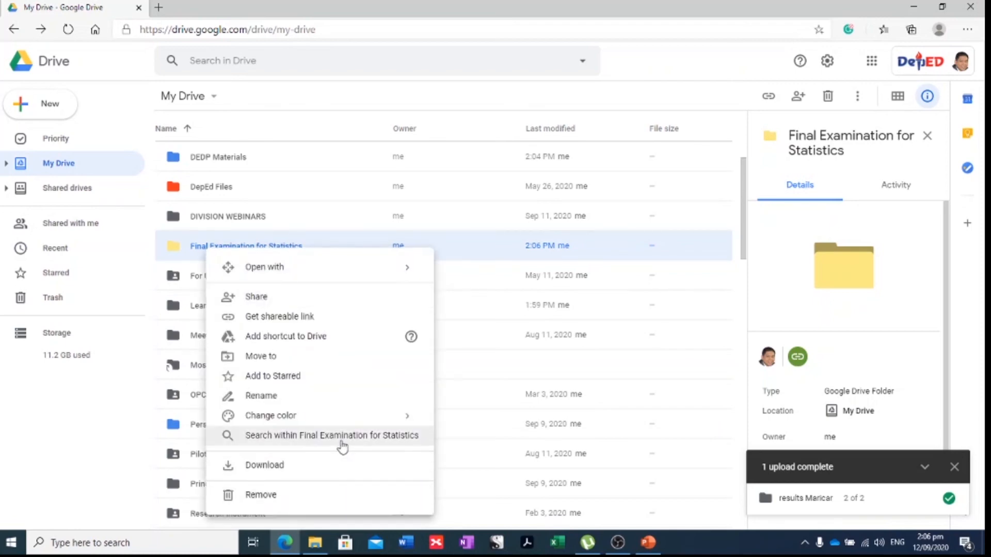
left_click(265, 319)
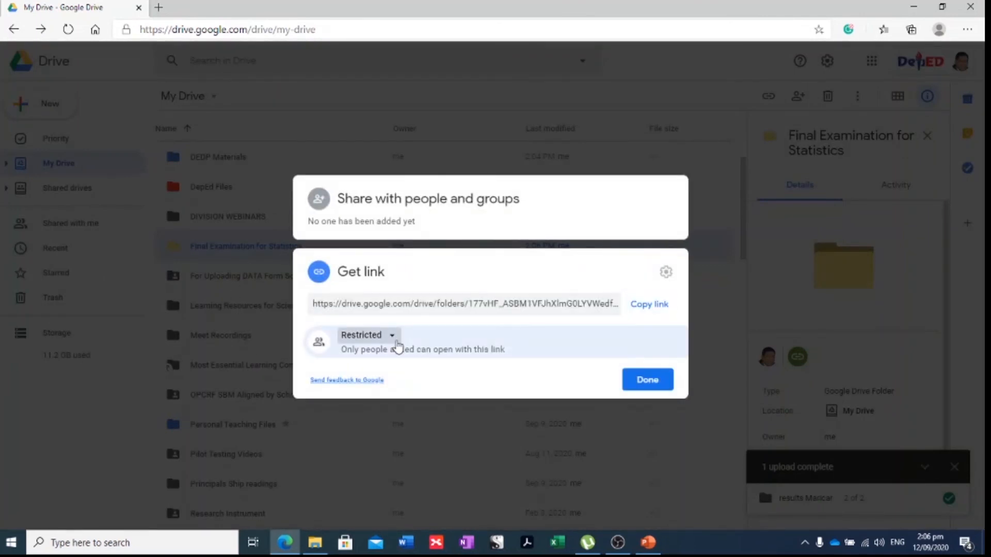
left_click(398, 346)
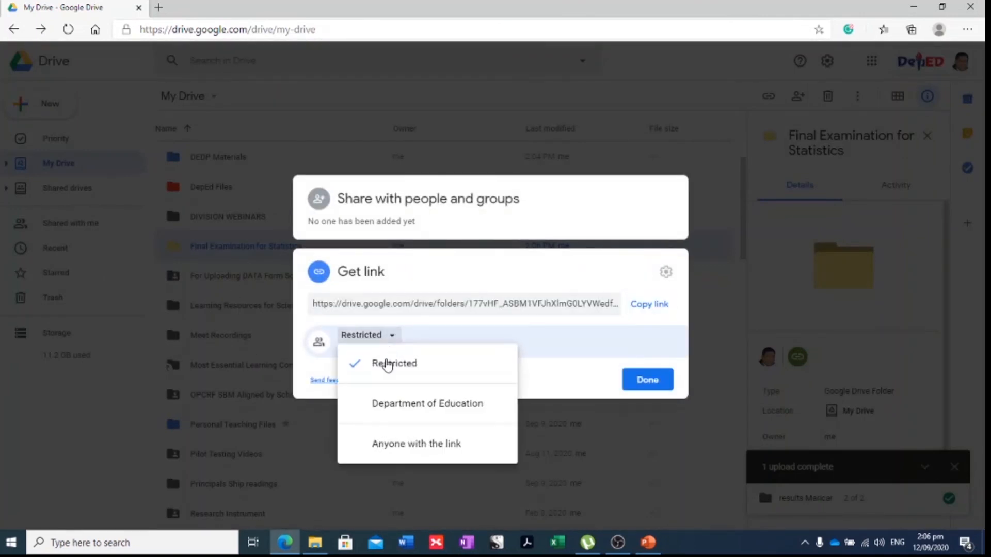
left_click(414, 451)
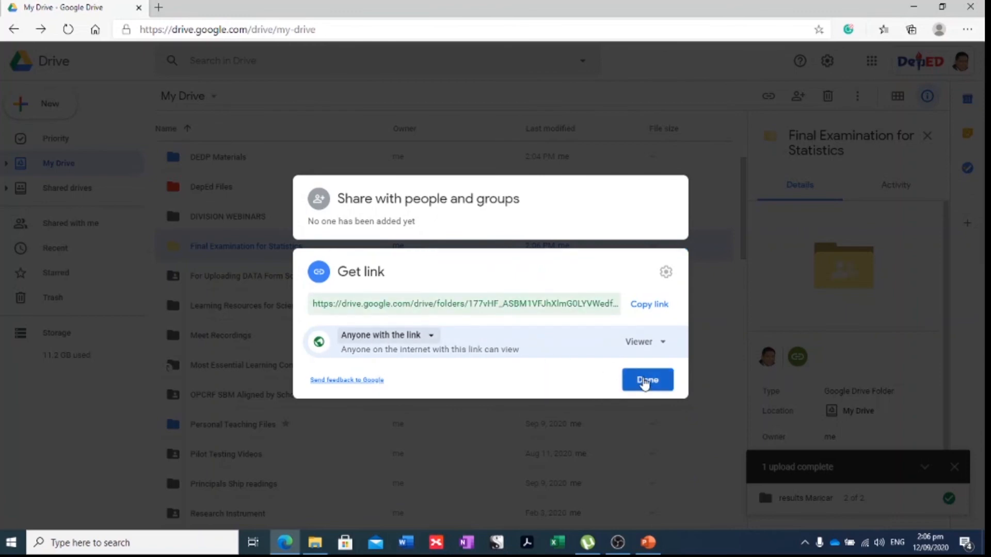
left_click(644, 381)
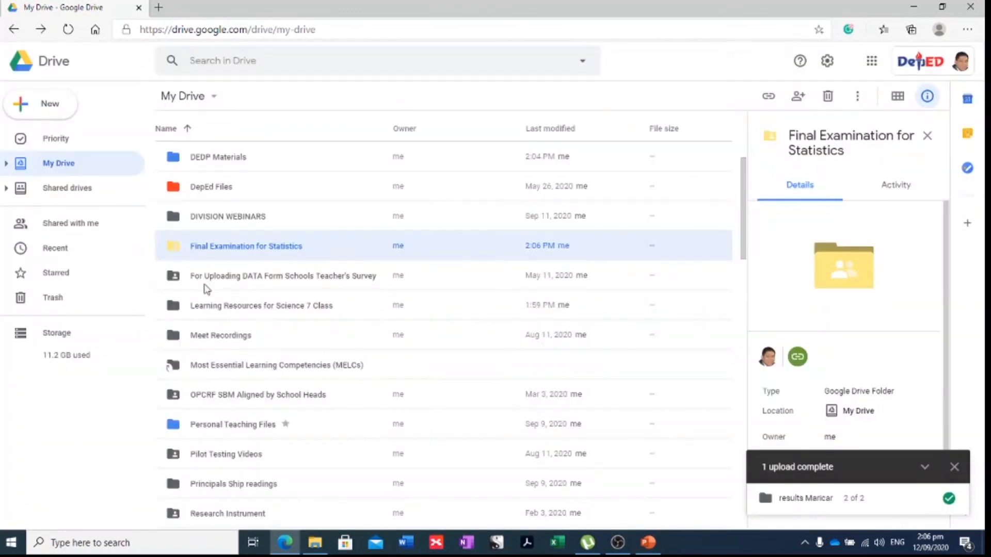
left_click(196, 258)
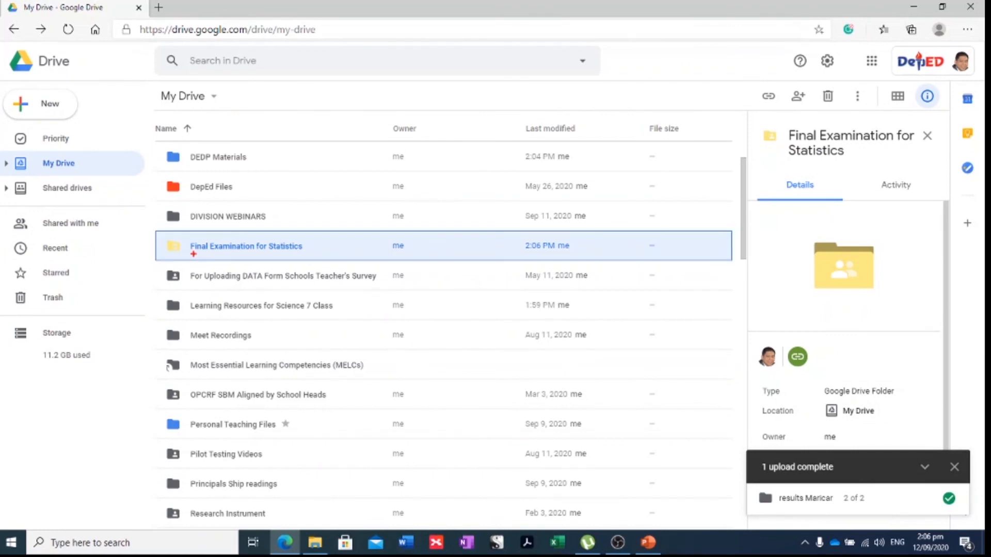